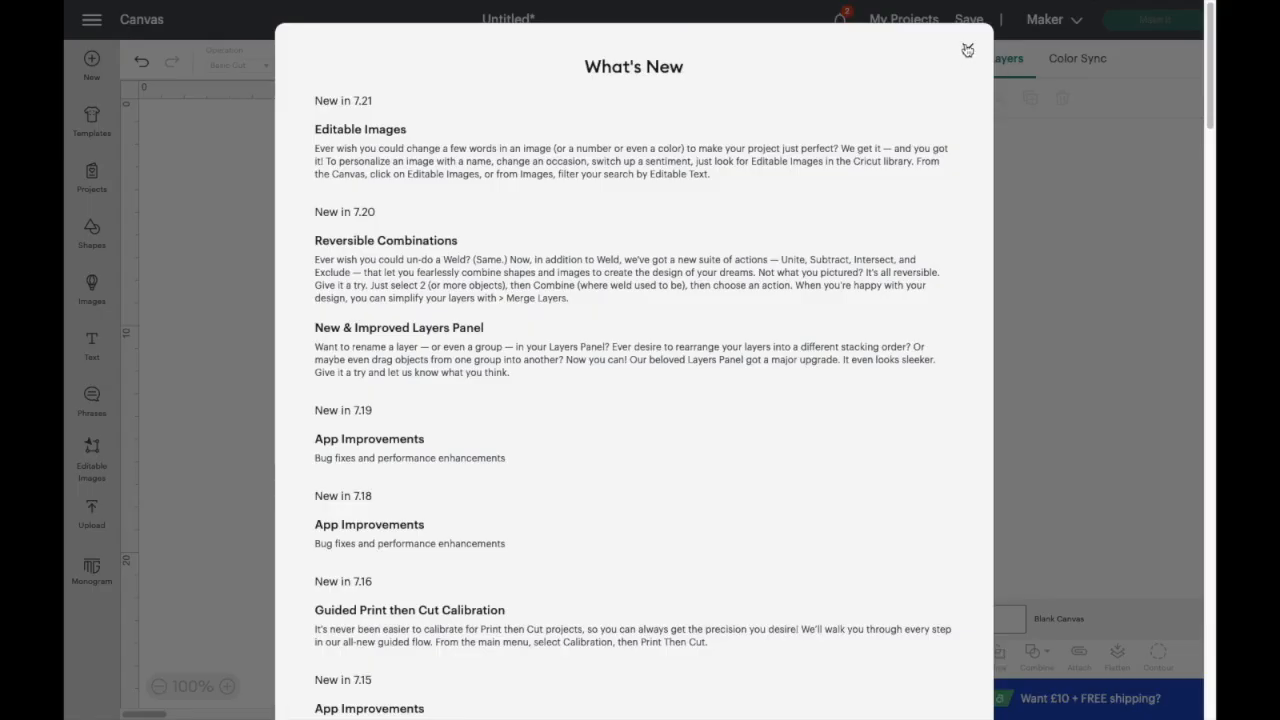
Close the What's New notes and browse the library of editable images
left_click(1229, 88)
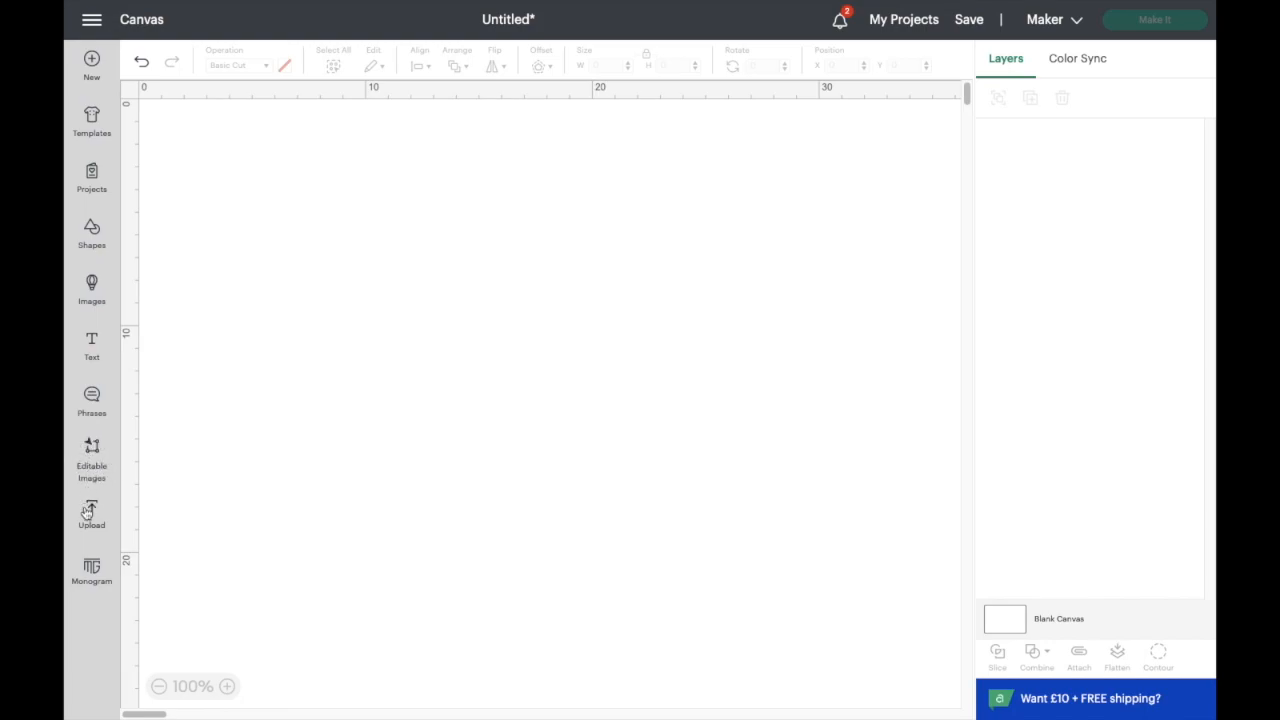
left_click(92, 452)
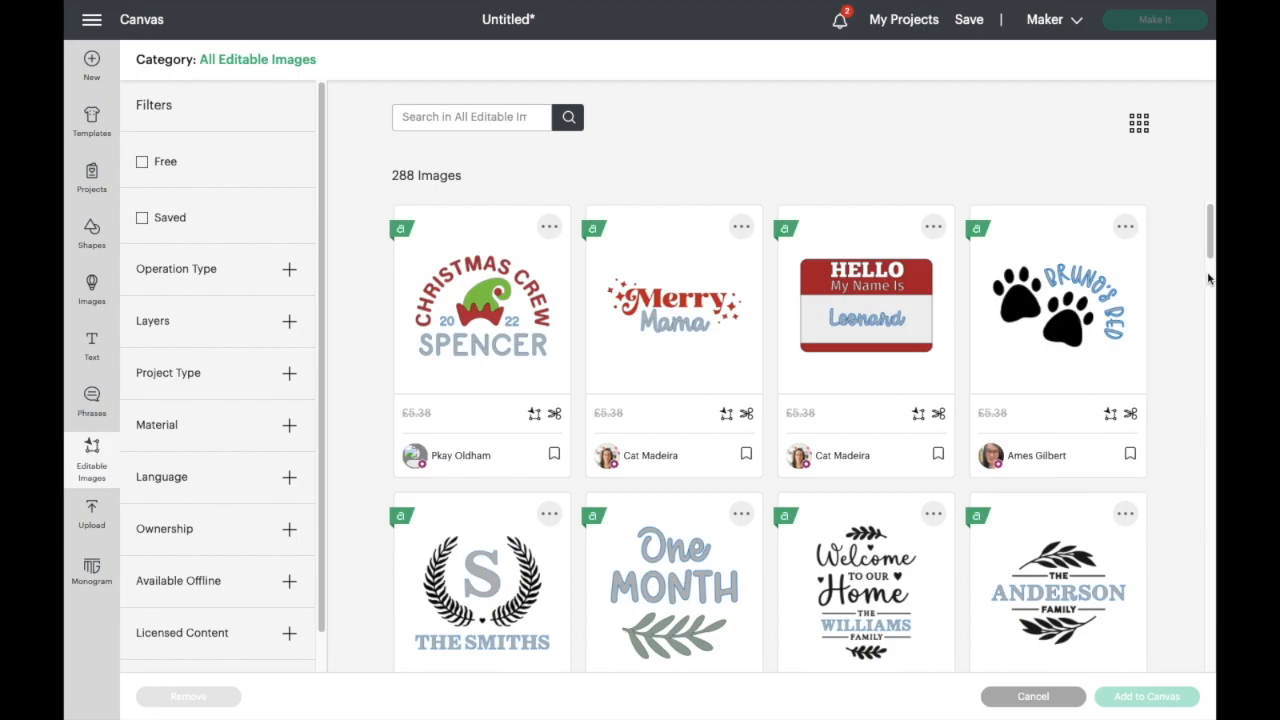
left_click_drag(1211, 252, 1197, 666)
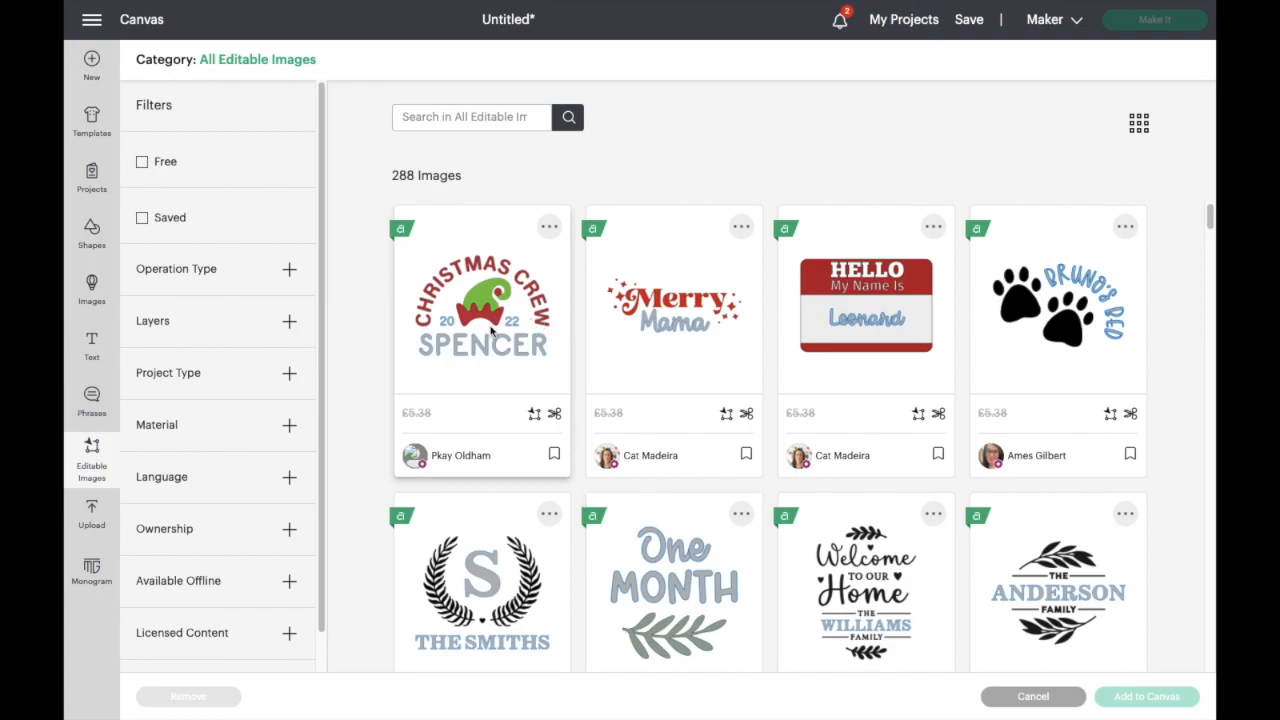
Add the editable Christmas Crew elf hat design to the canvas and leave it deselected
left_click(491, 333)
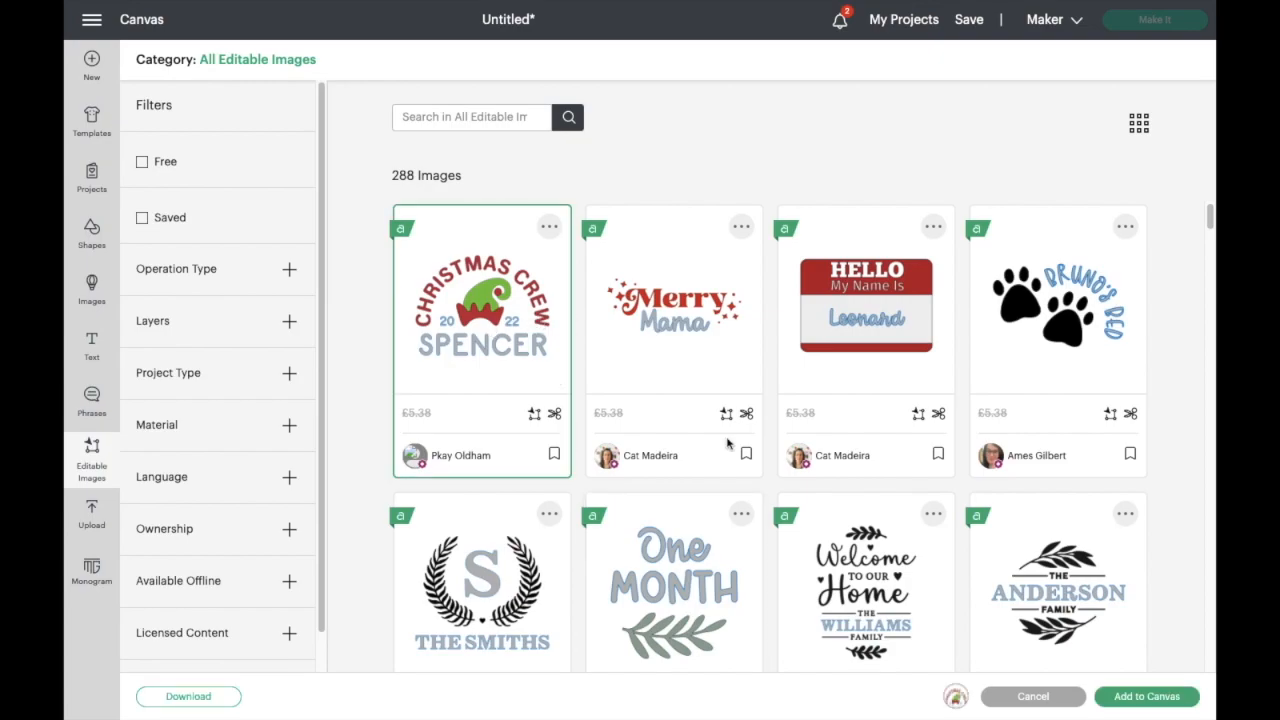
left_click(1131, 698)
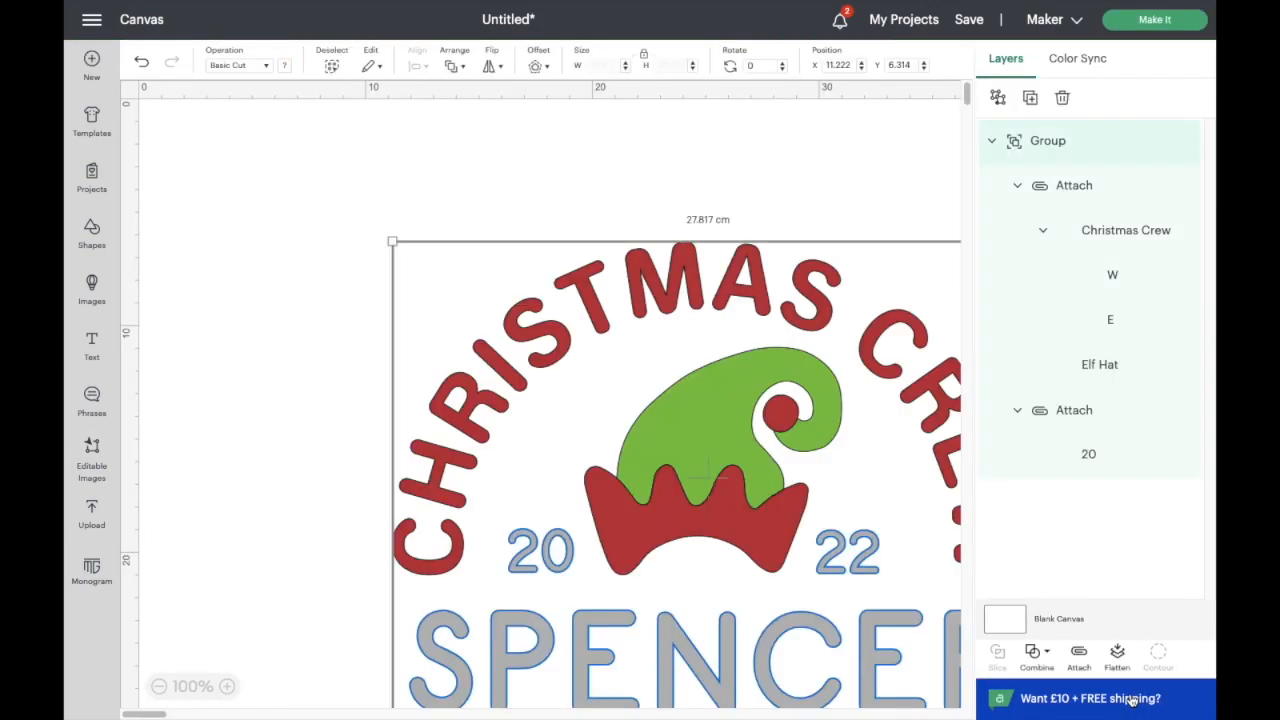
left_click(159, 687)
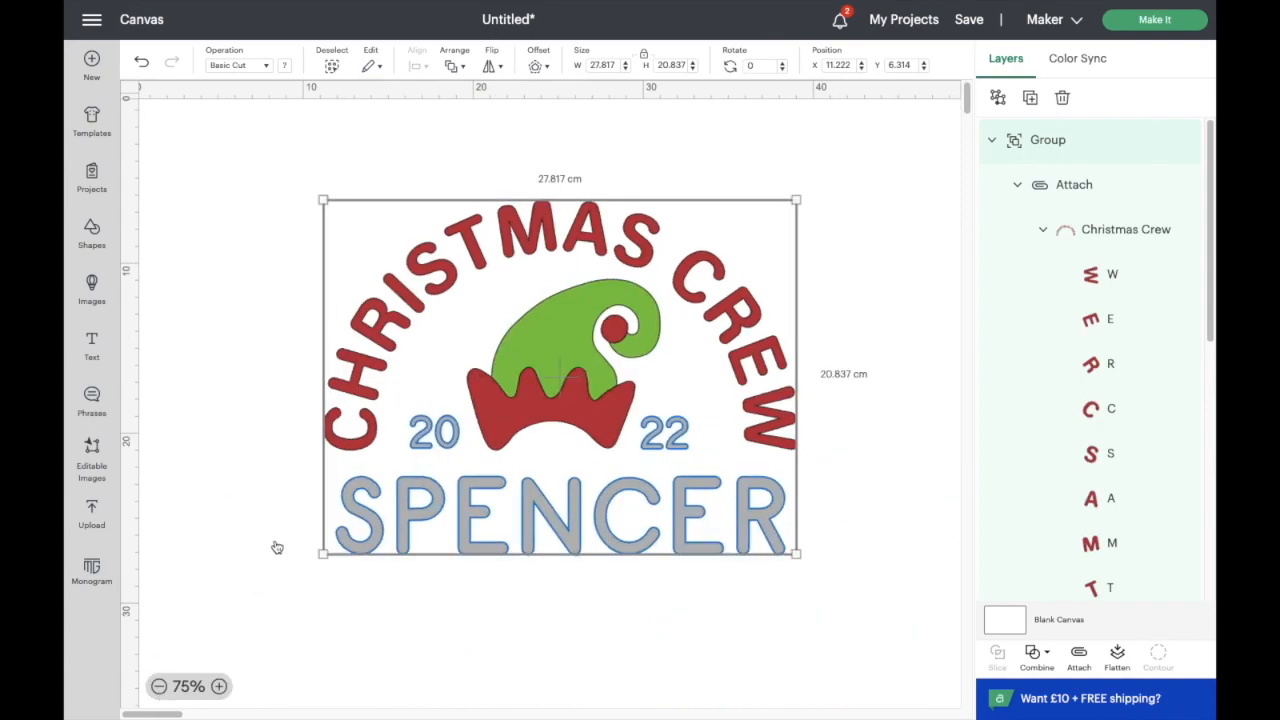
left_click(231, 491)
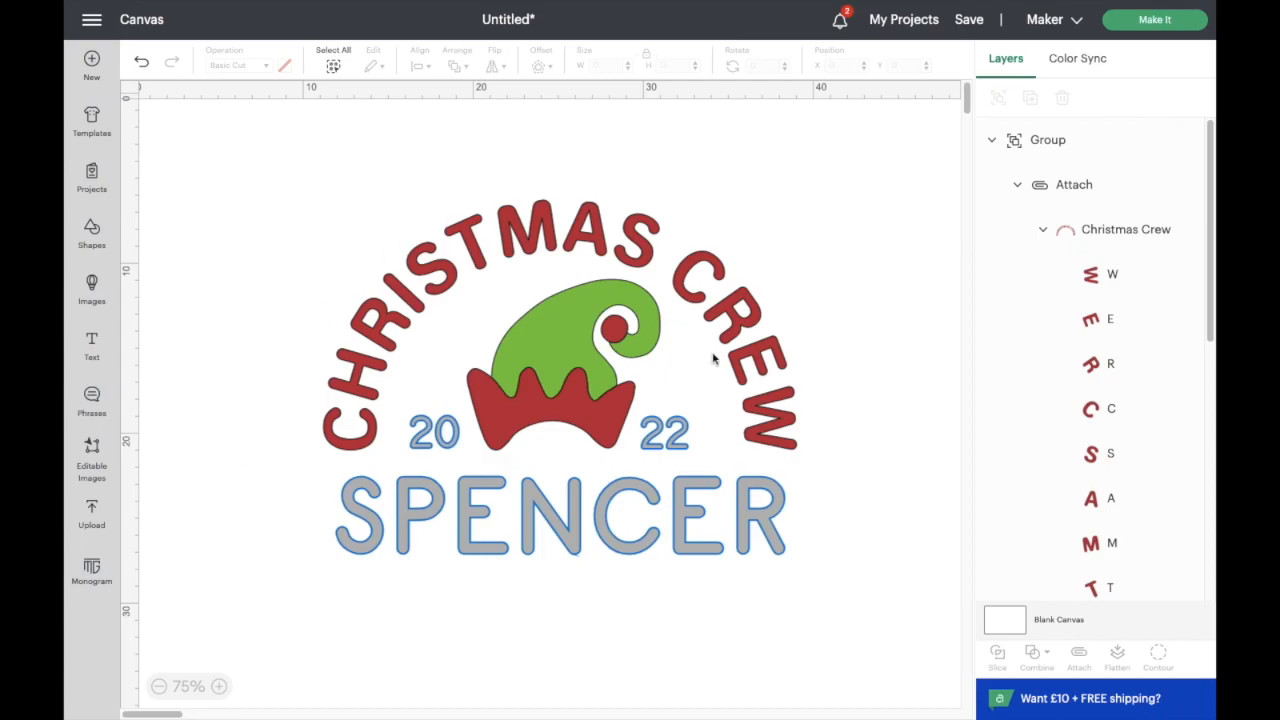
Examine the layers of the Christmas Crew design, from the individual curved letters down to the text layers
scroll(1066, 474, "down", 1)
scroll(1064, 455, "down", 10)
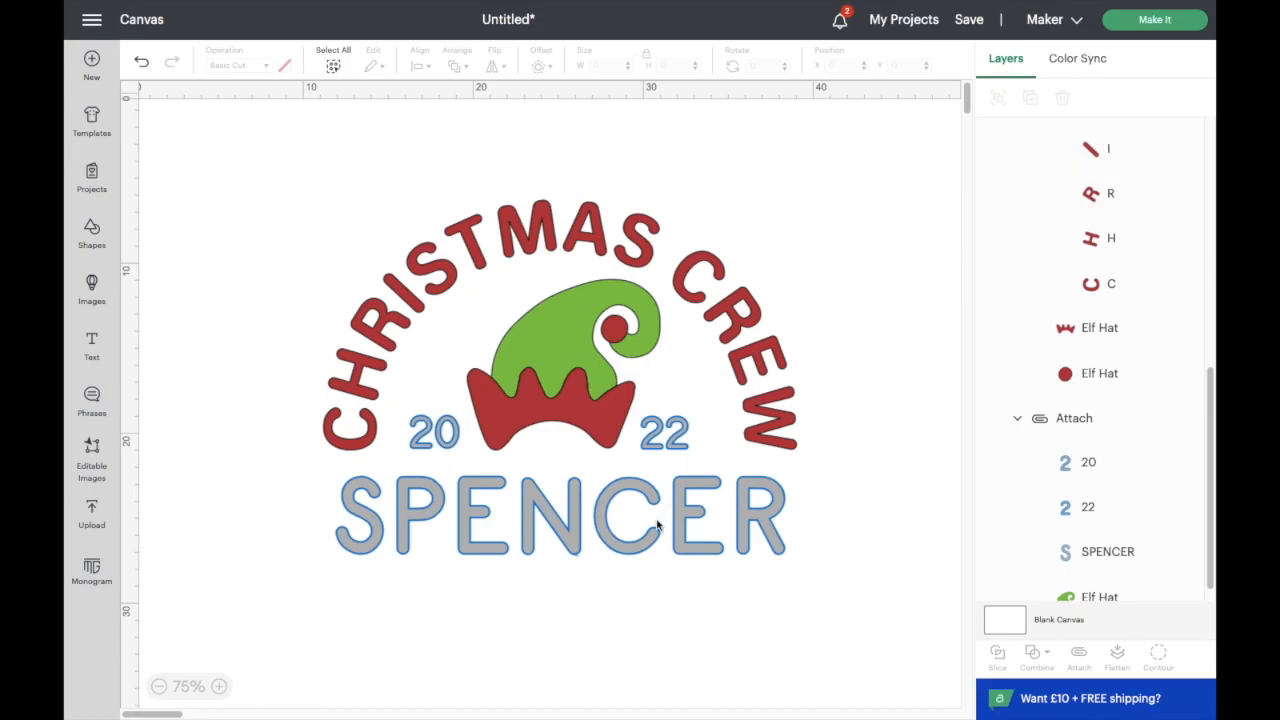
scroll(1052, 450, "up", 1)
scroll(1052, 450, "down", 1)
scroll(1060, 448, "up", 10)
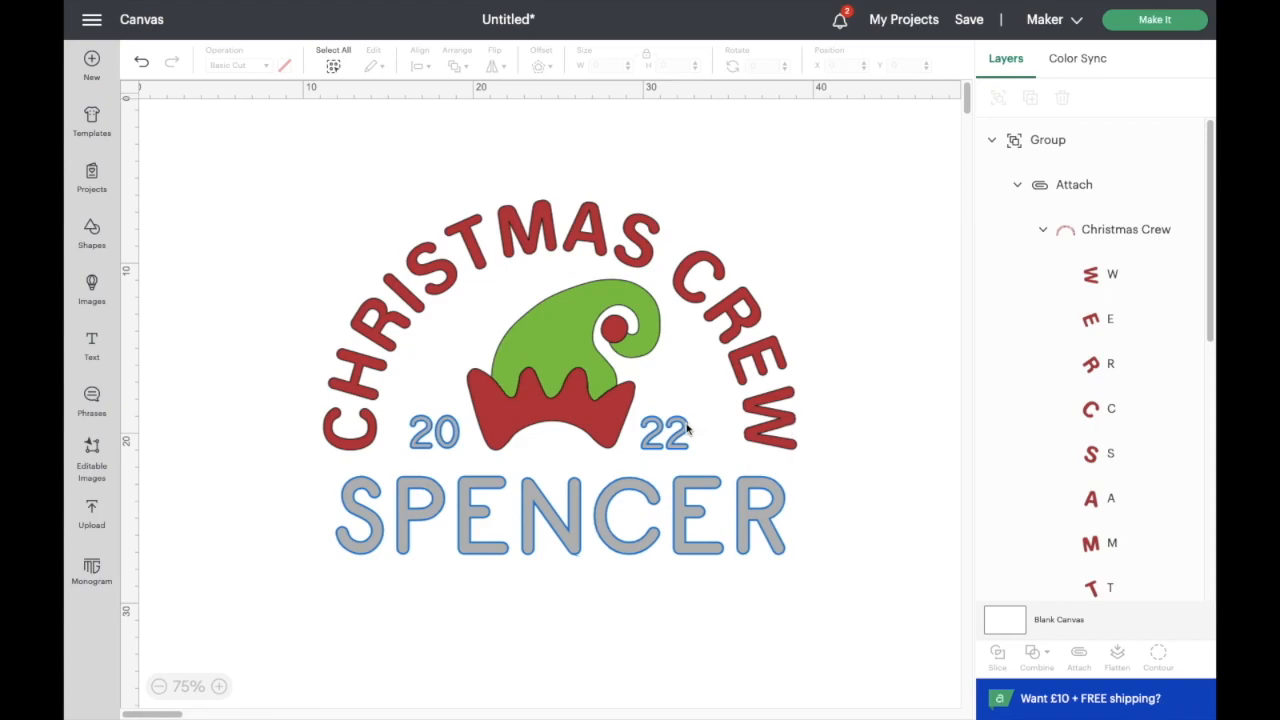
left_click(631, 540)
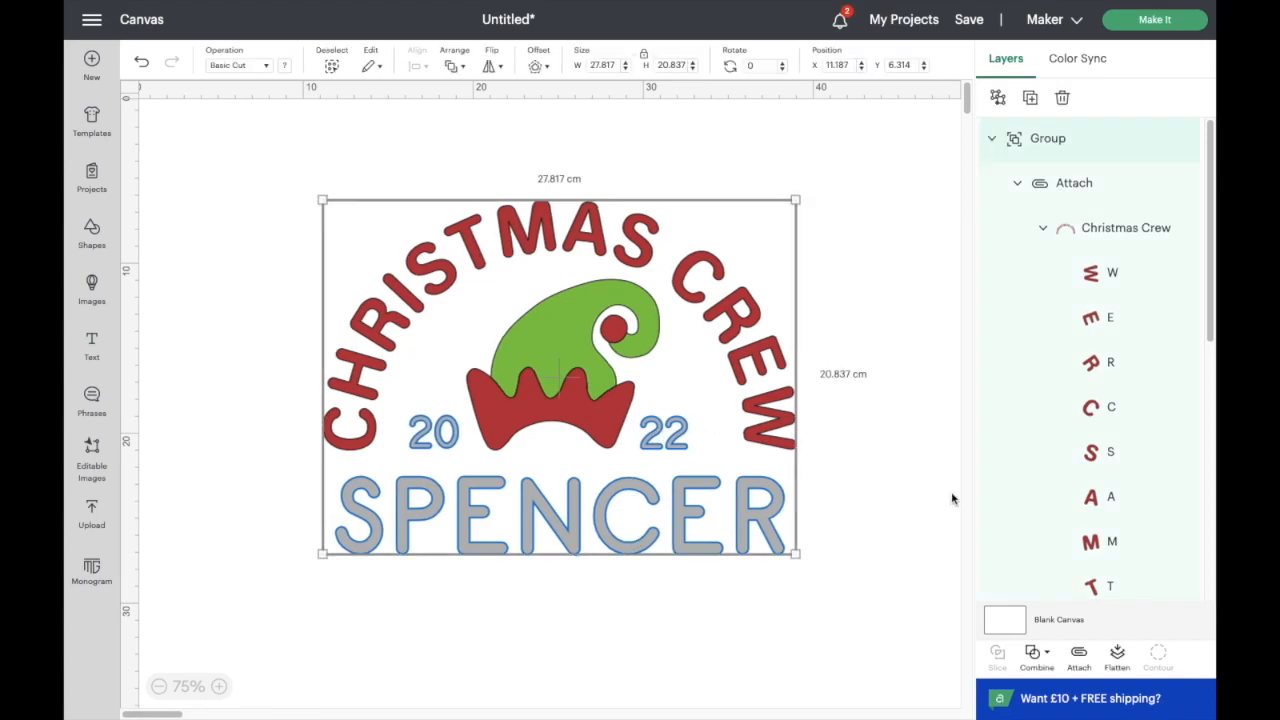
scroll(1088, 365, "down", 5)
scroll(1088, 365, "down", 3)
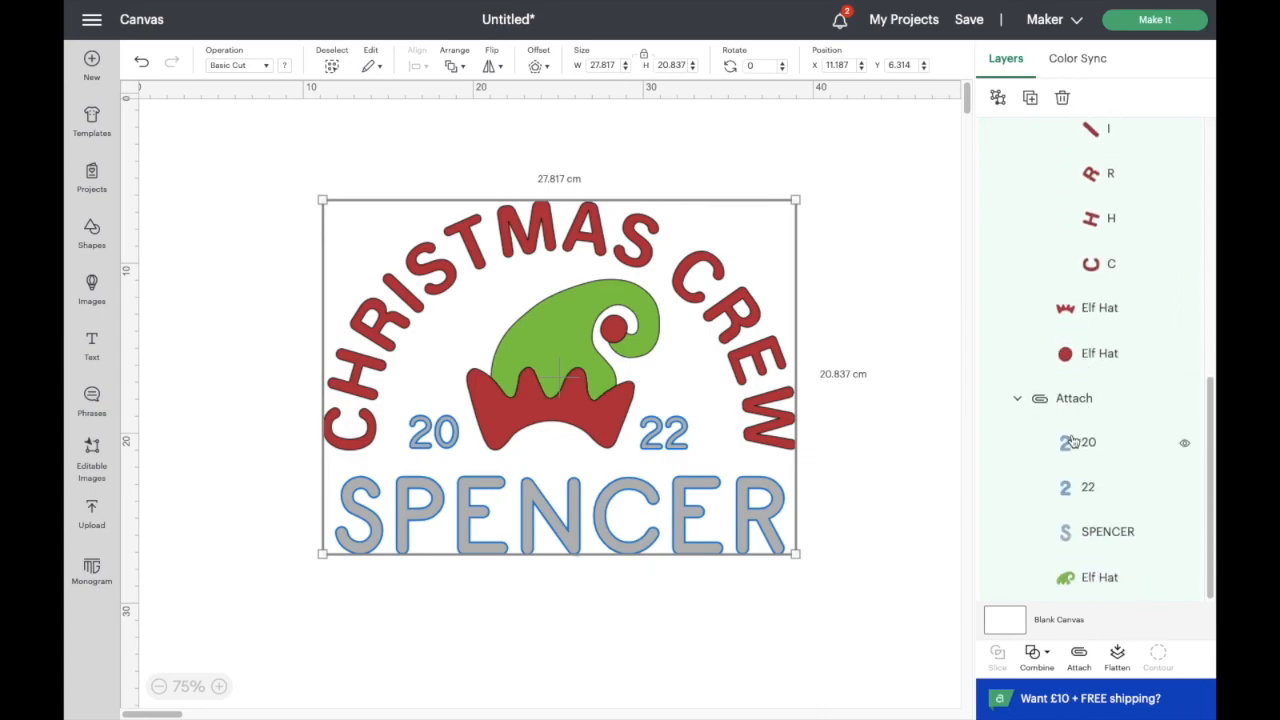
Clear the sample family name from the text layer beneath the elf hat
left_click(1088, 538)
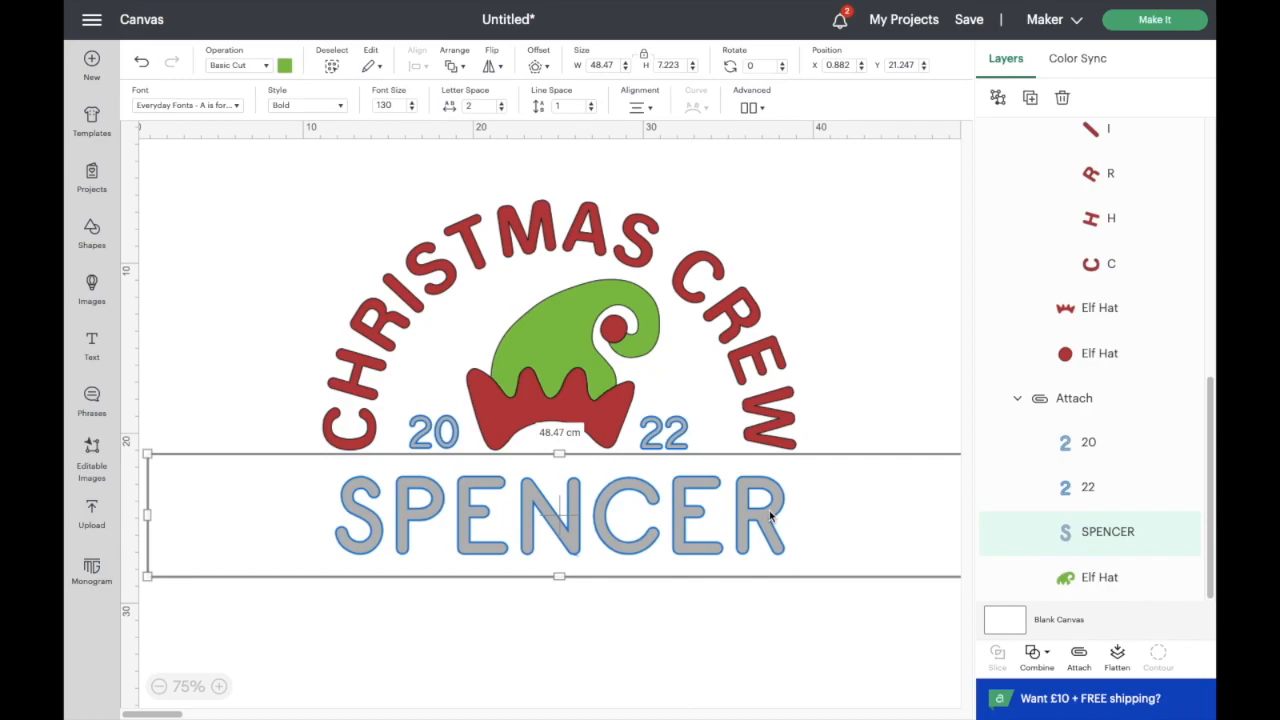
double_click(785, 520)
left_click(785, 516)
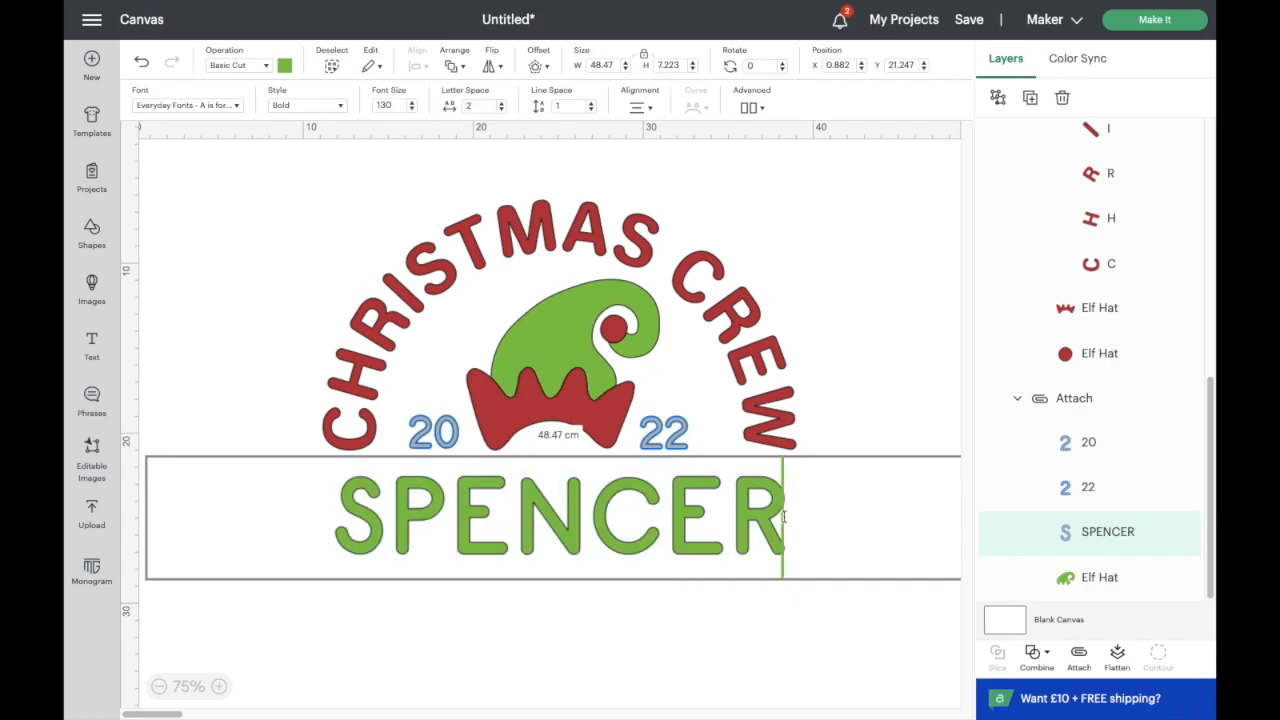
key("BackSpace")
key("BackSpace")
key("BackSpace")
key("BackSpace")
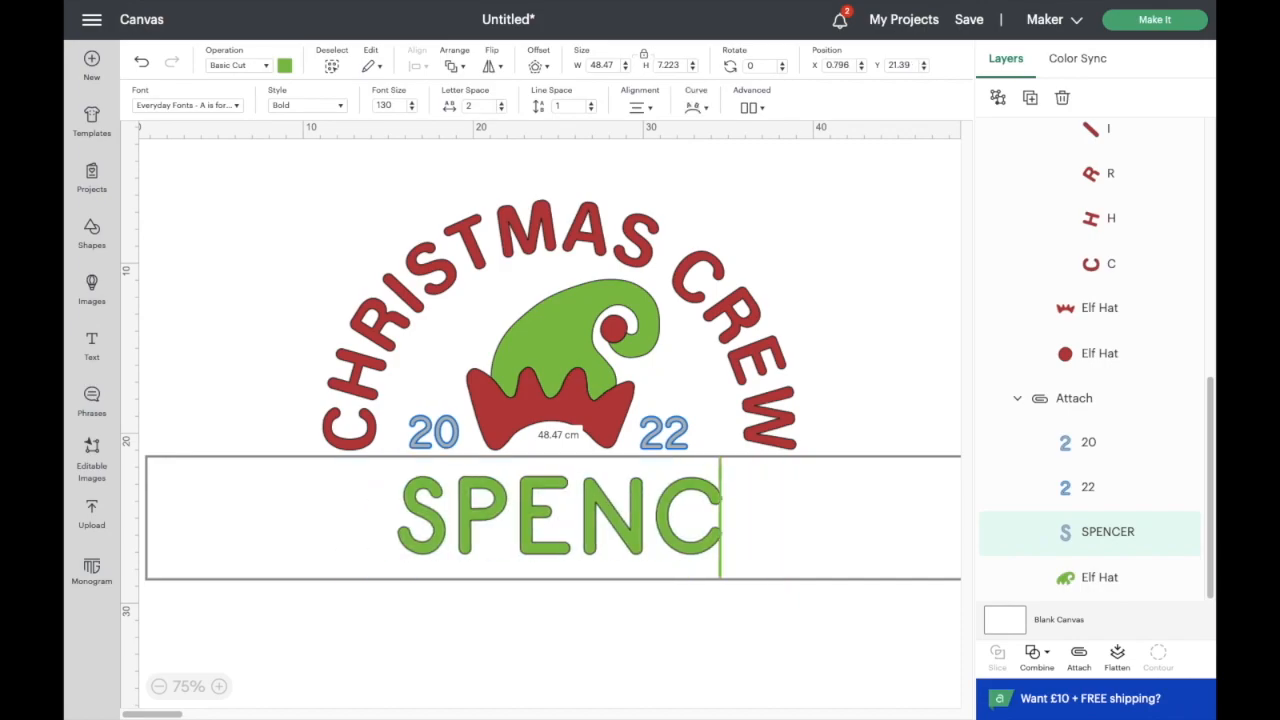
key("BackSpace")
key("BackSpace")
key("BackSpace")
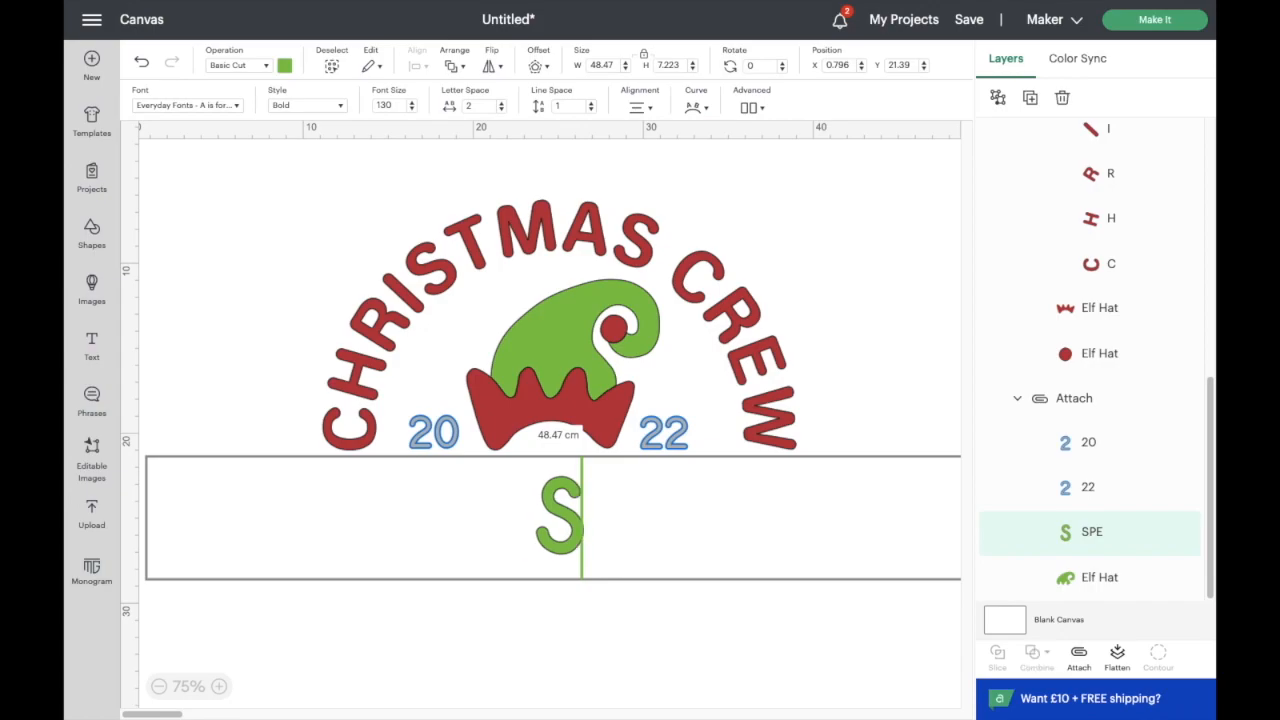
type("ri")
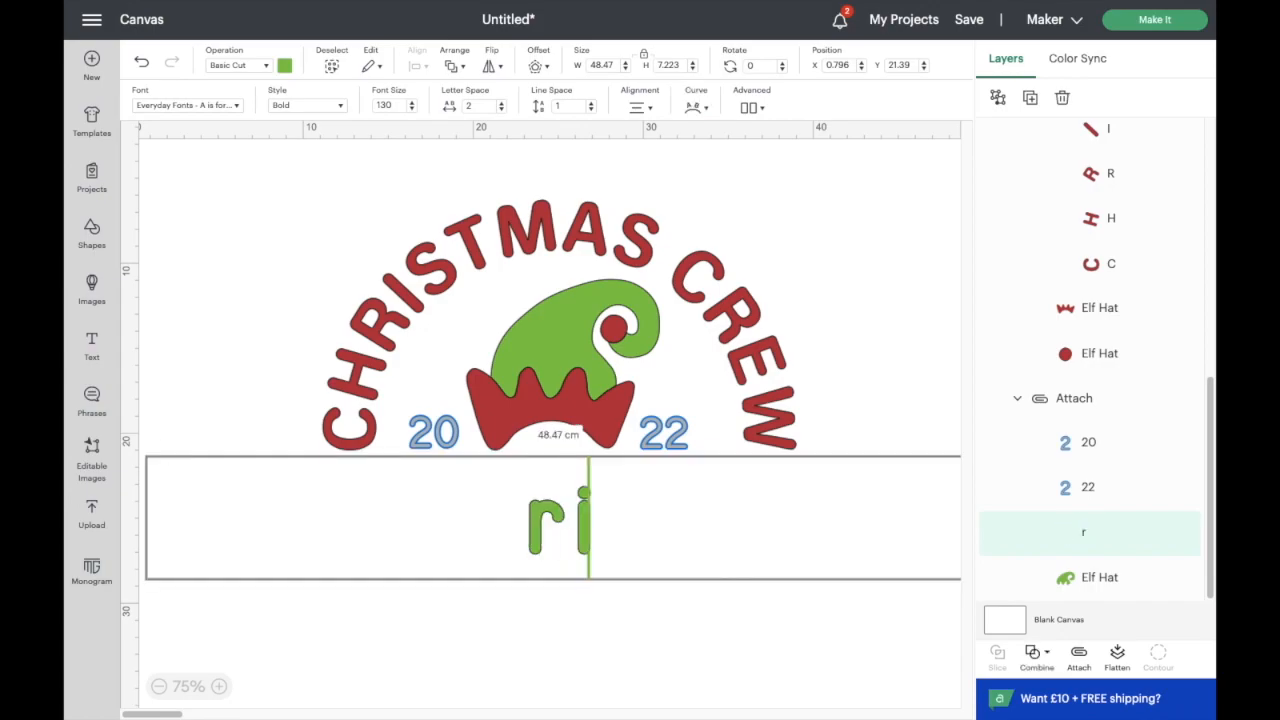
key("BackSpace")
key("BackSpace")
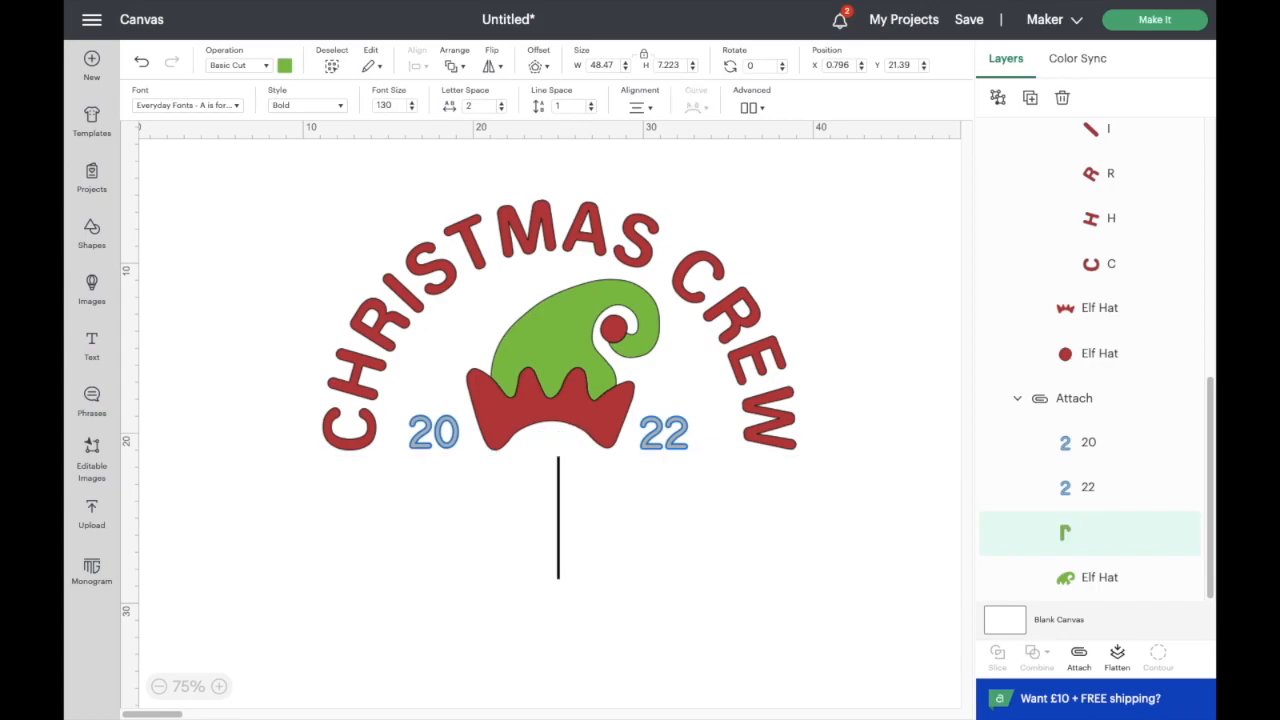
Enter the new family name in capital letters beneath the elf hat and finish editing the text
type("RICH")
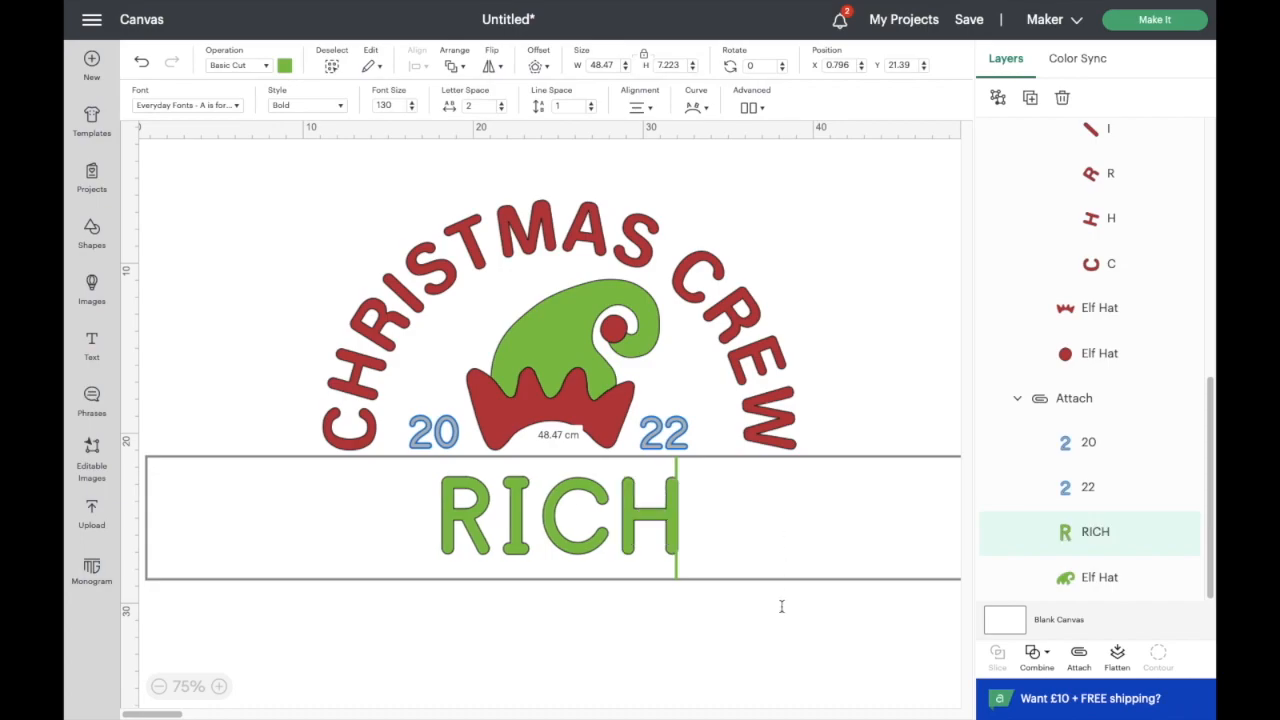
left_click(682, 657)
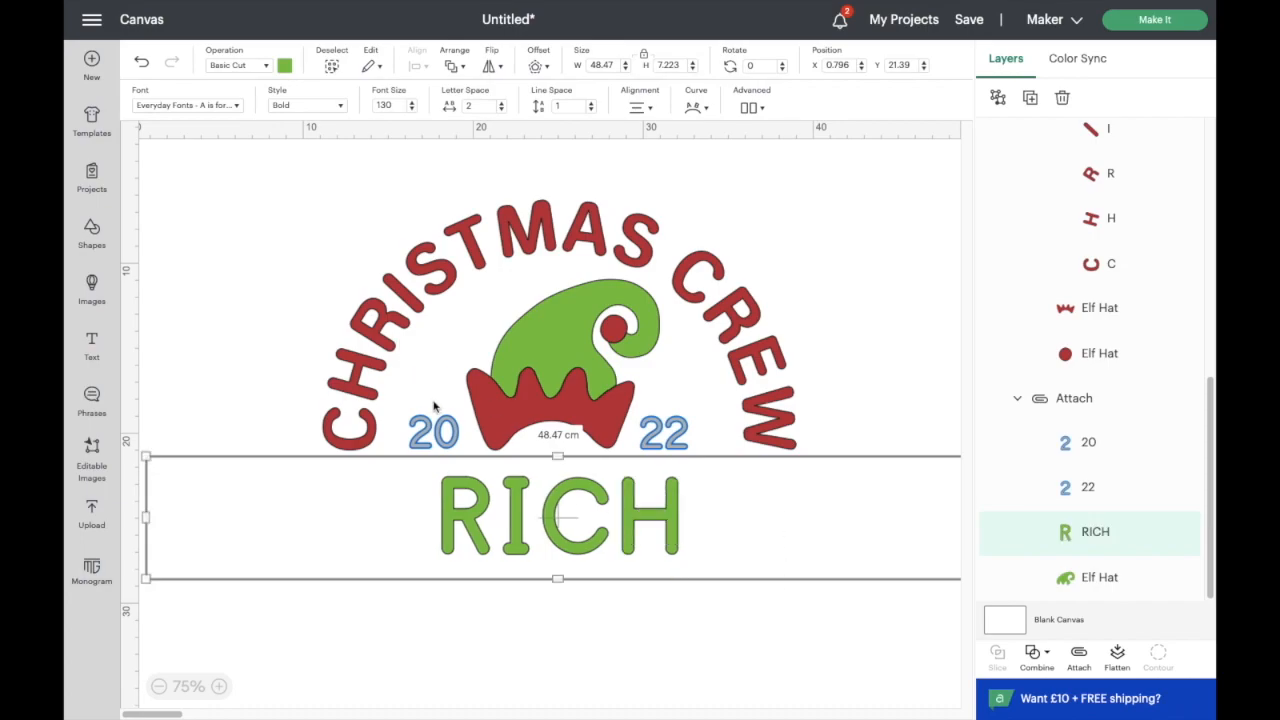
left_click(872, 294)
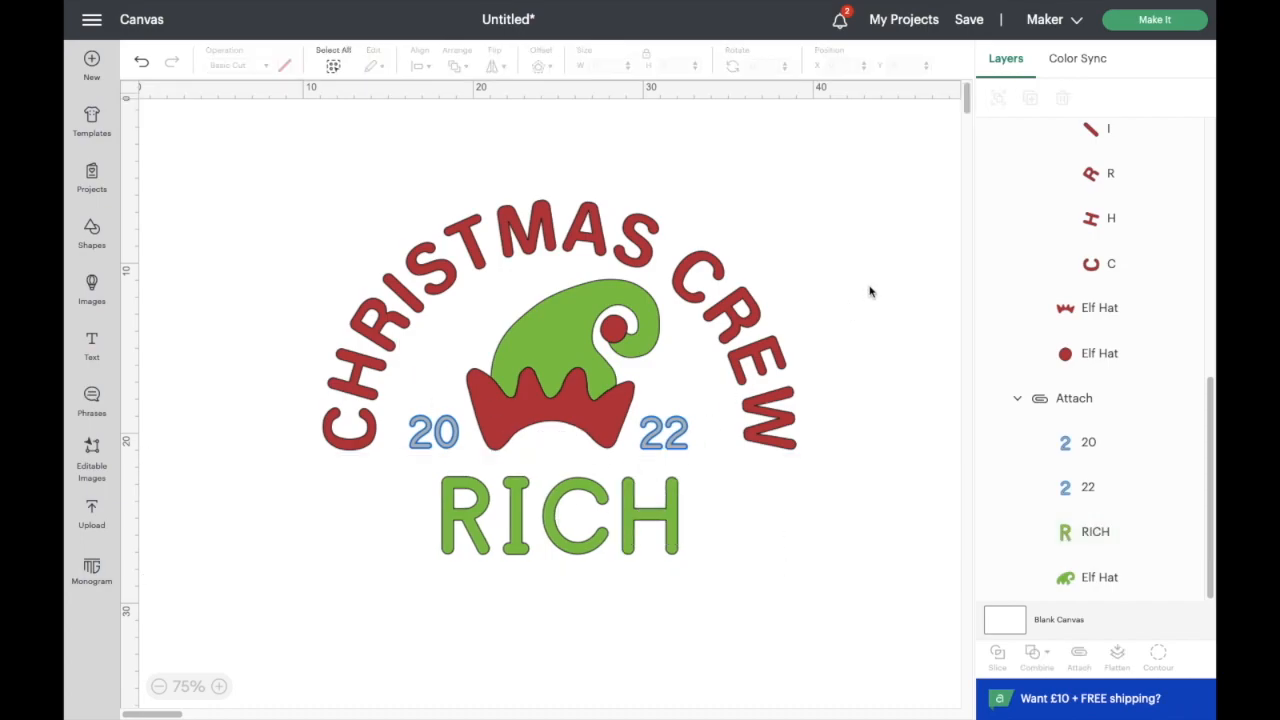
Preview the red and green cutting mats for the design and return to the canvas without making it
left_click(671, 438)
left_click(1149, 28)
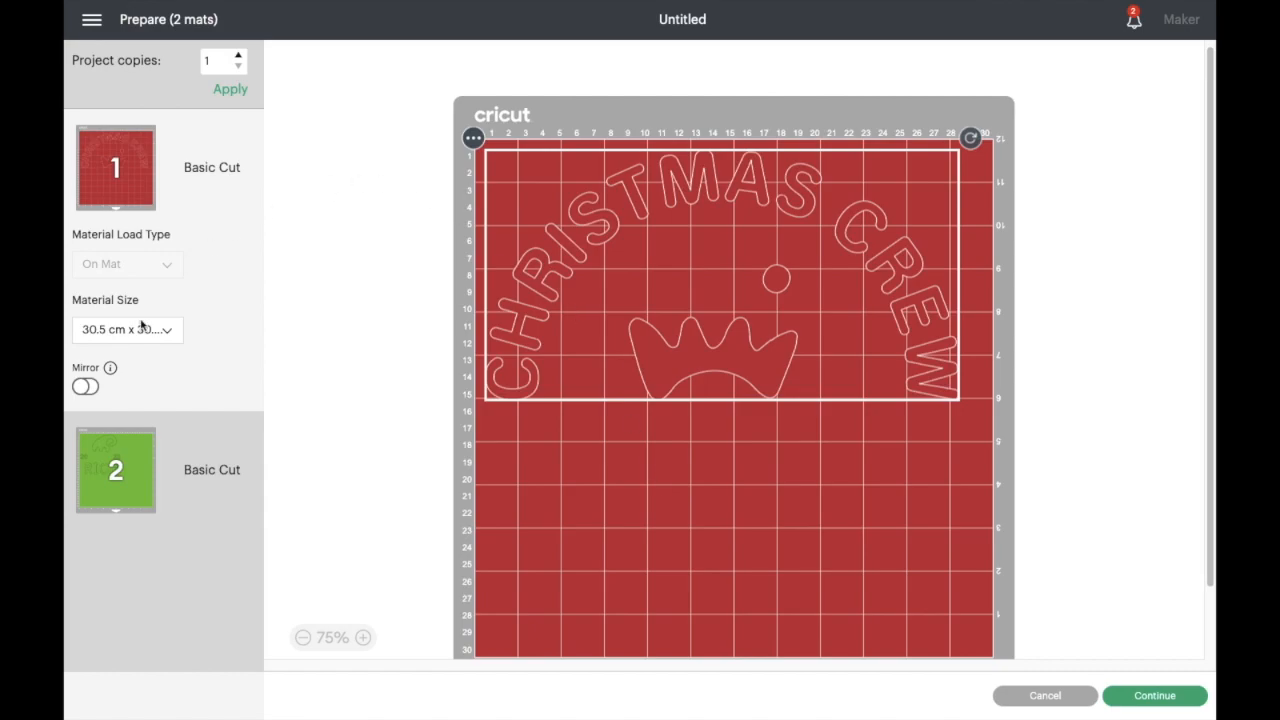
left_click(130, 492)
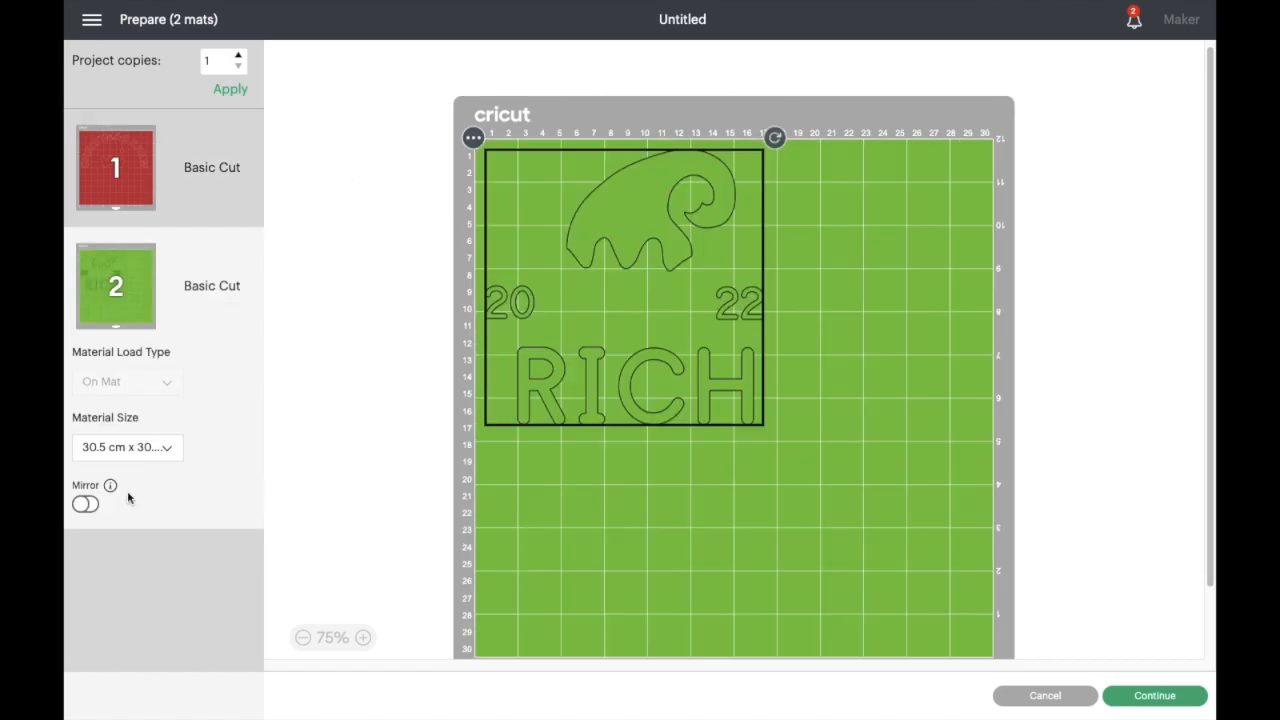
left_click(1045, 696)
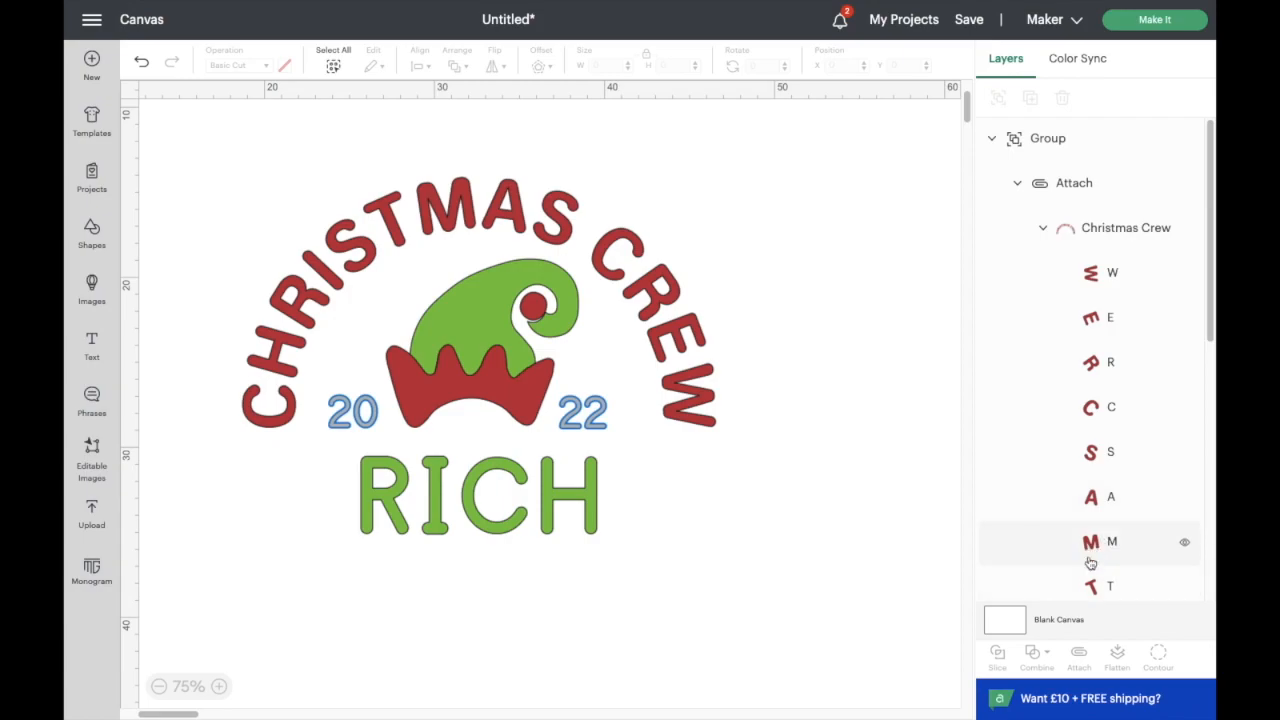
Recolor the first letter C of the curved Christmas Crew lettering, within its attached set, to bright red
scroll(1107, 545, "down", 4)
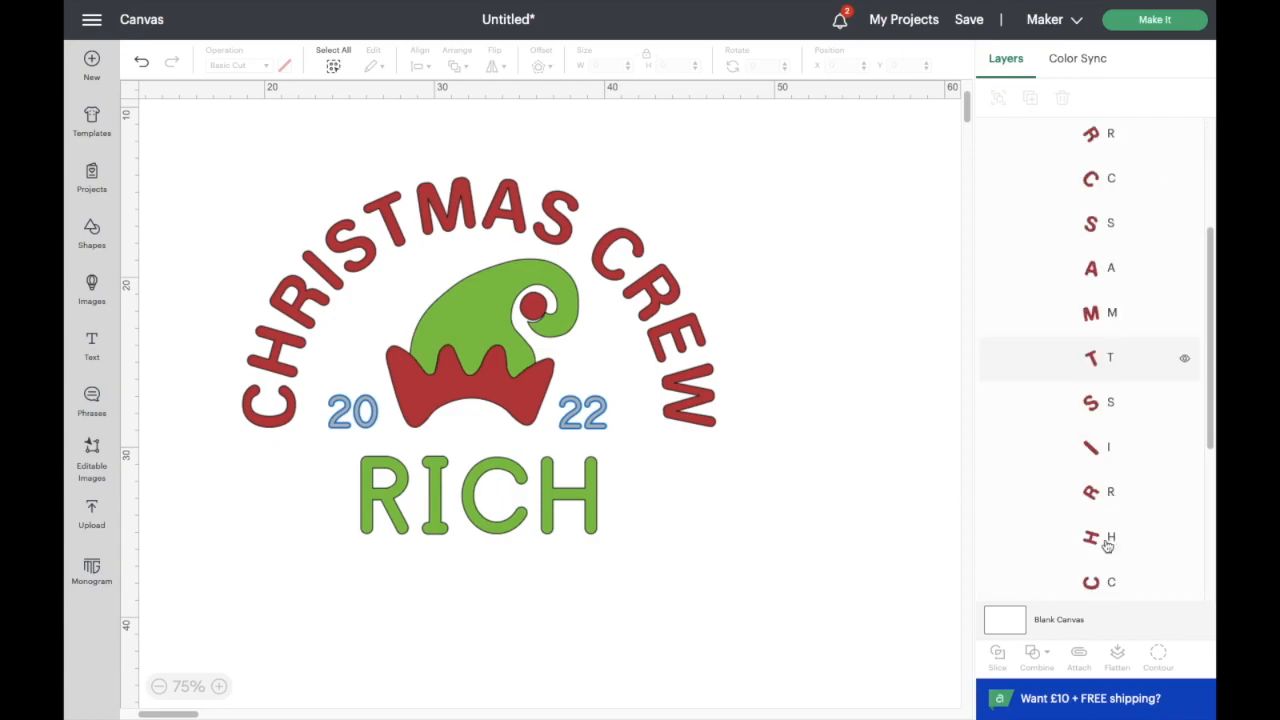
scroll(1107, 545, "down", 3)
left_click(1092, 385)
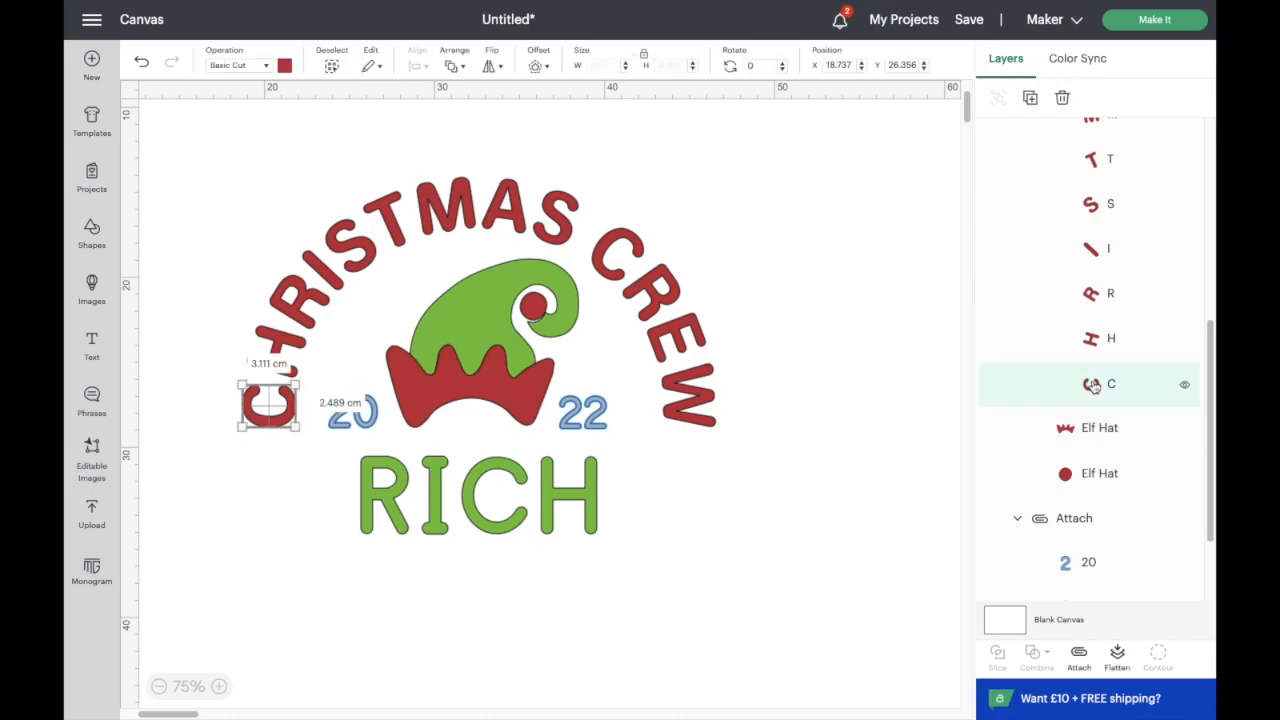
left_click(284, 65)
left_click(302, 182)
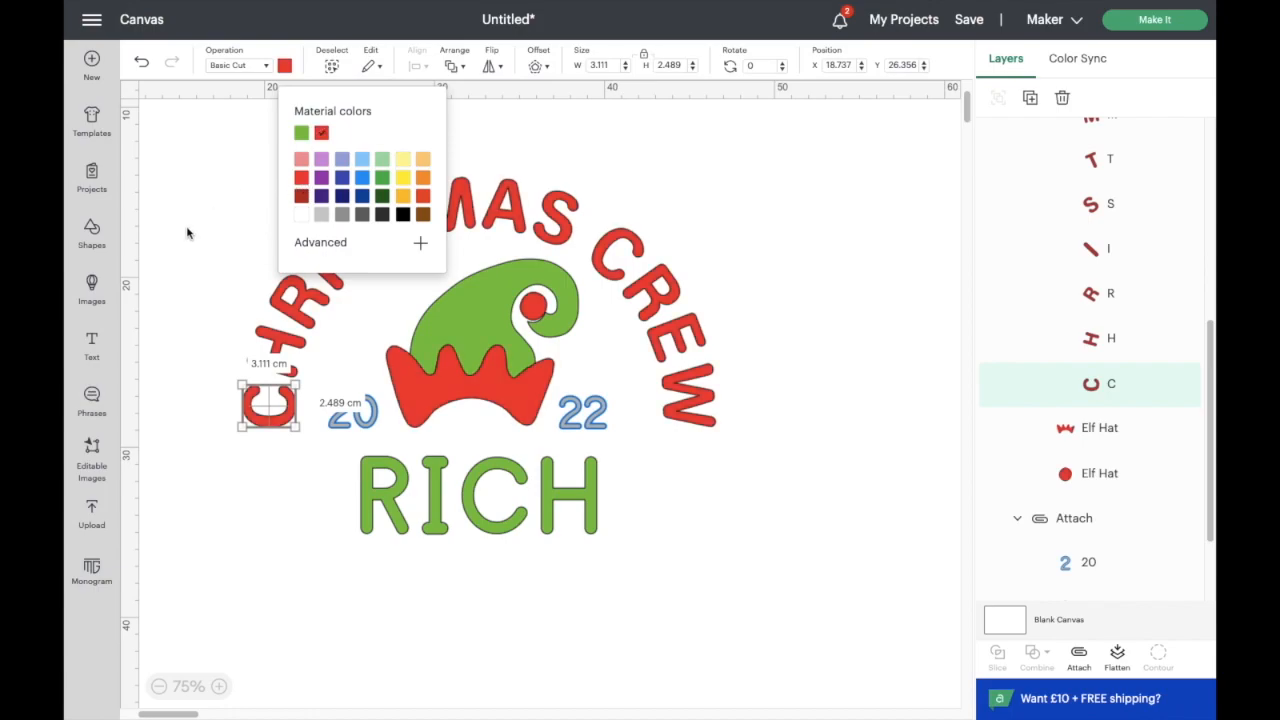
left_click(188, 233)
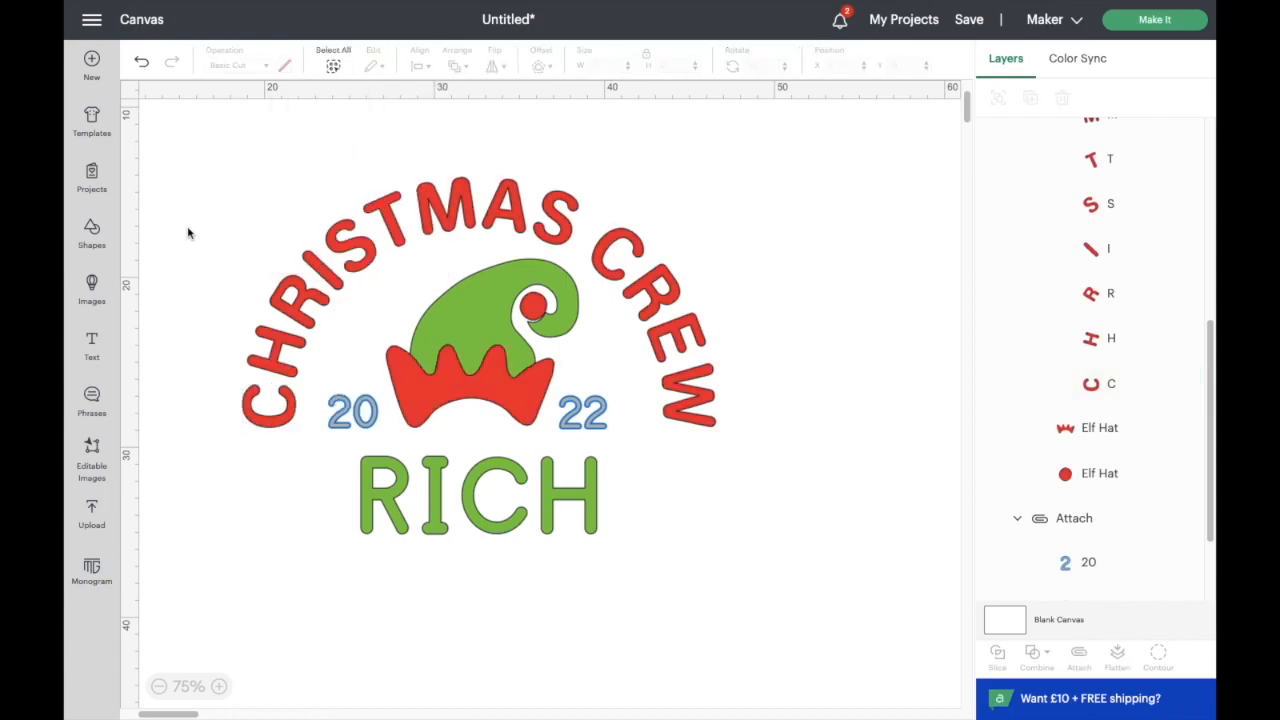
Recolor the elf hat brim, together with its attached lettering, to dark navy blue
left_click(1079, 434)
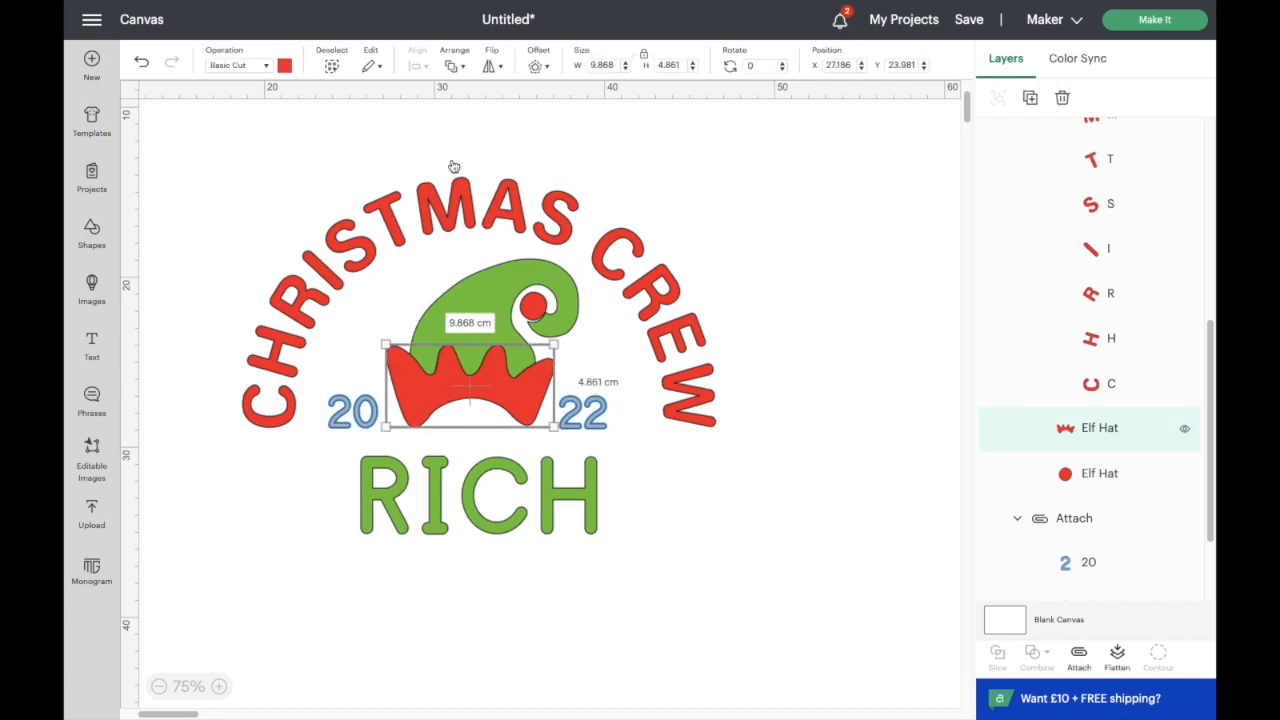
left_click(284, 65)
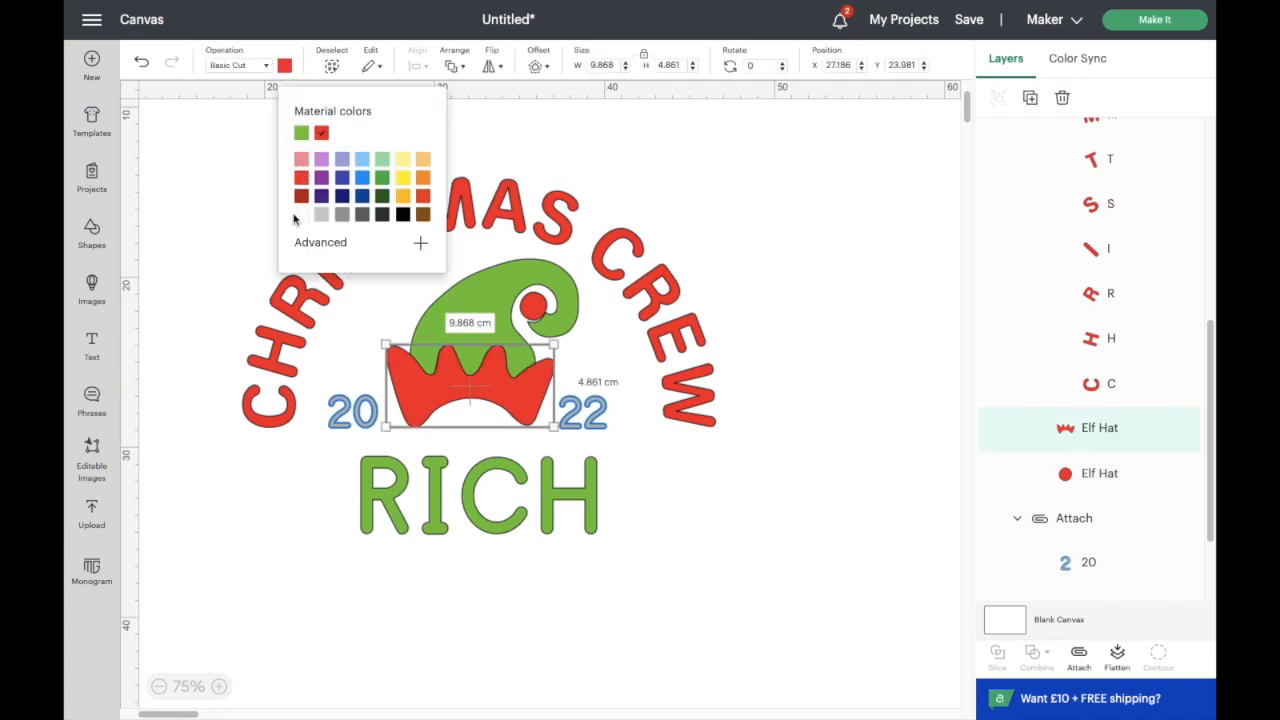
left_click(340, 197)
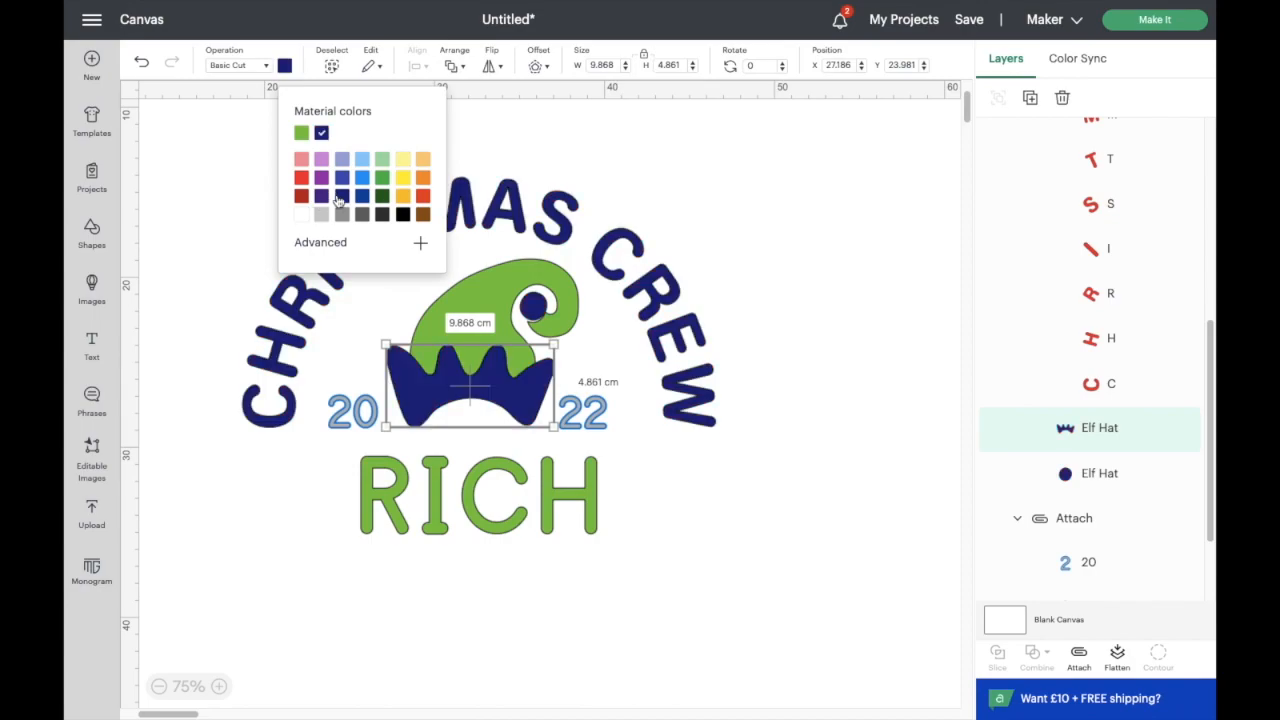
left_click(175, 209)
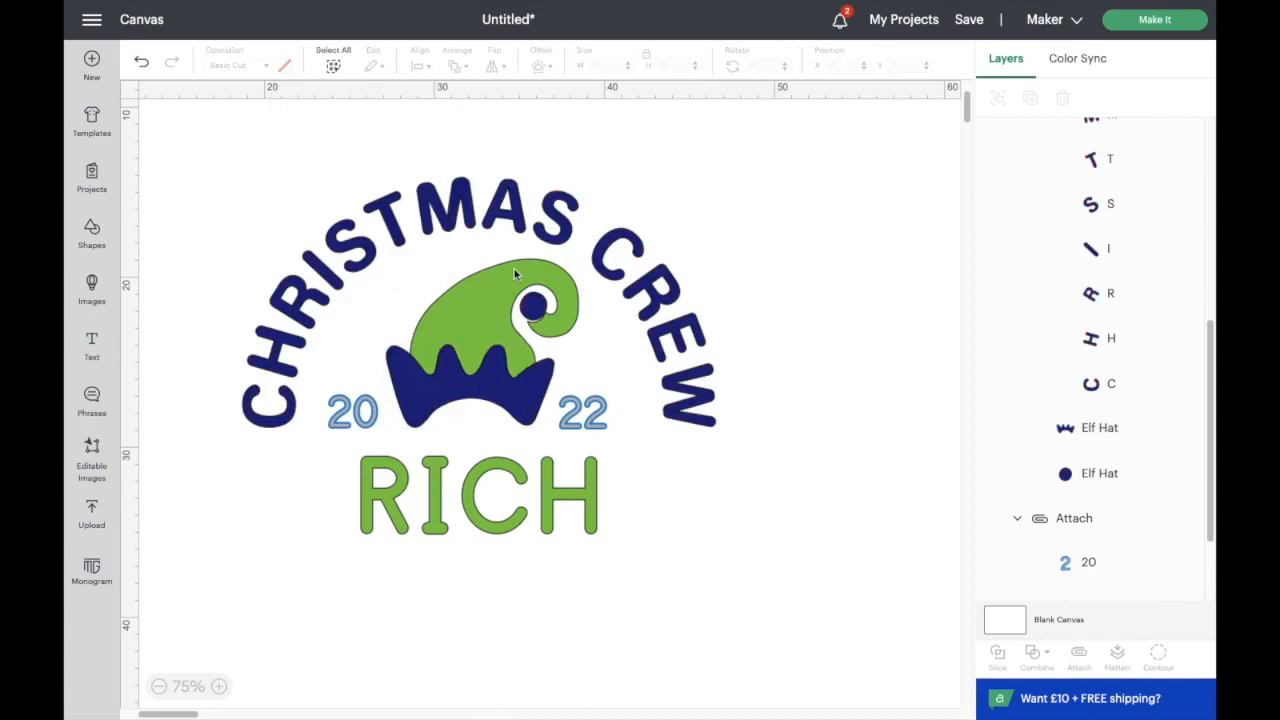
Ungroup the whole Christmas Crew design into its separate attached sets
key("ctrl+a")
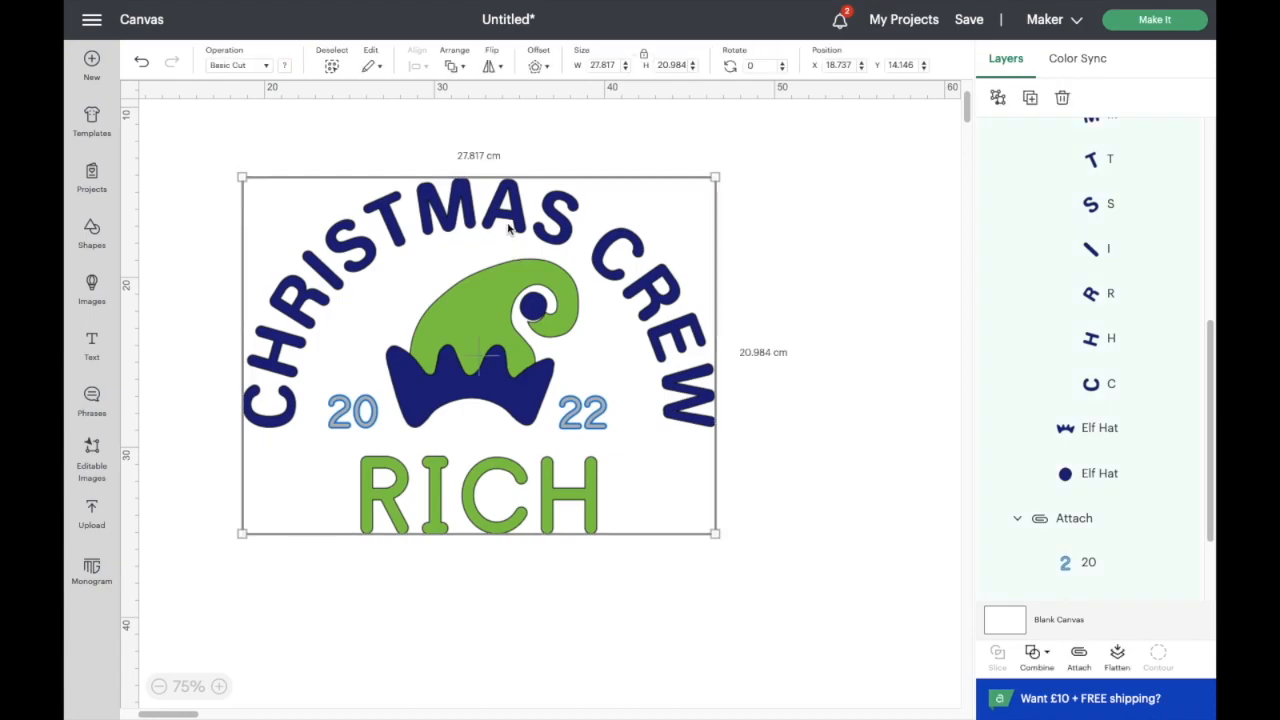
left_click(999, 100)
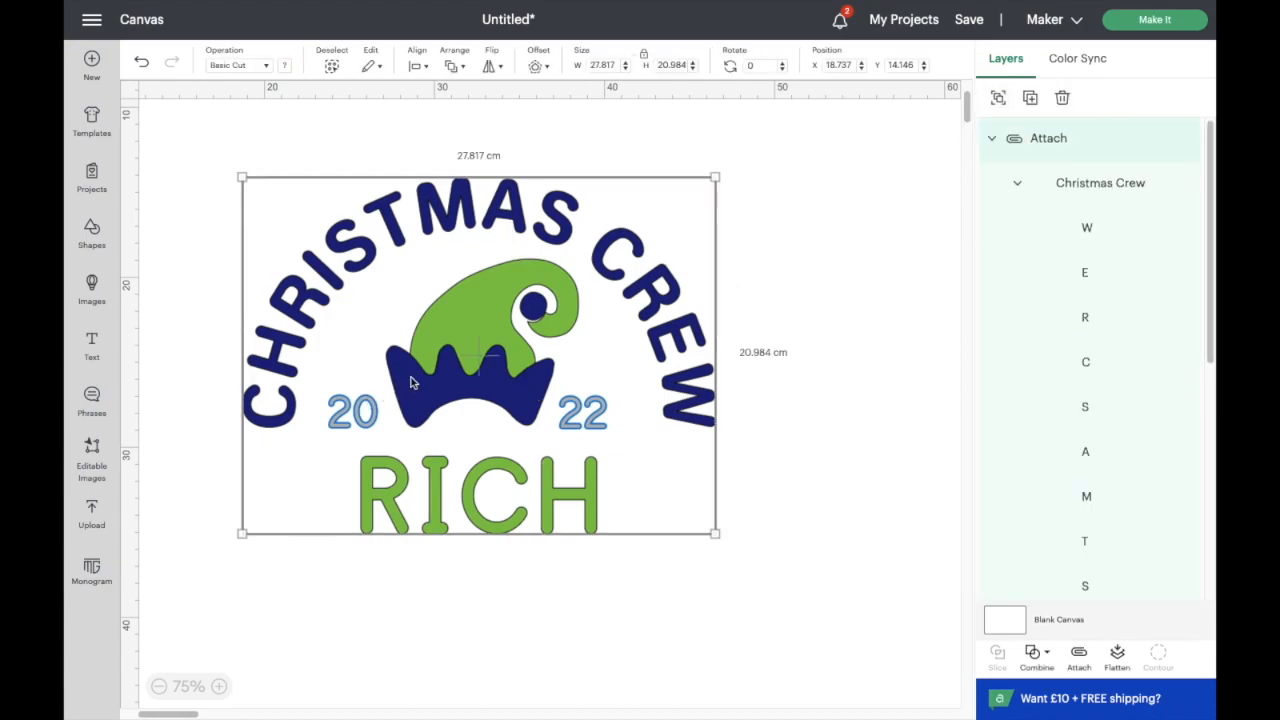
left_click(823, 366)
Detach the navy set so the Christmas Crew lettering, elf hat brim and pompom are separate layers
left_click(485, 395)
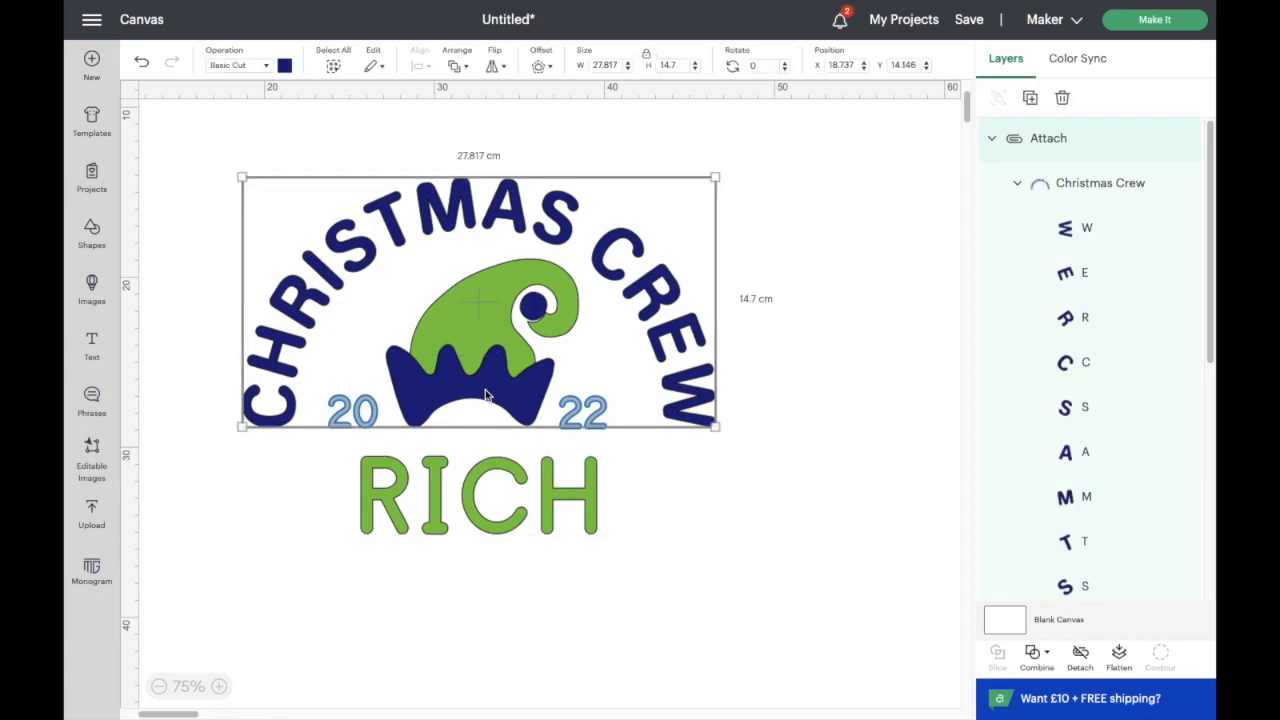
scroll(1063, 466, "down", 2)
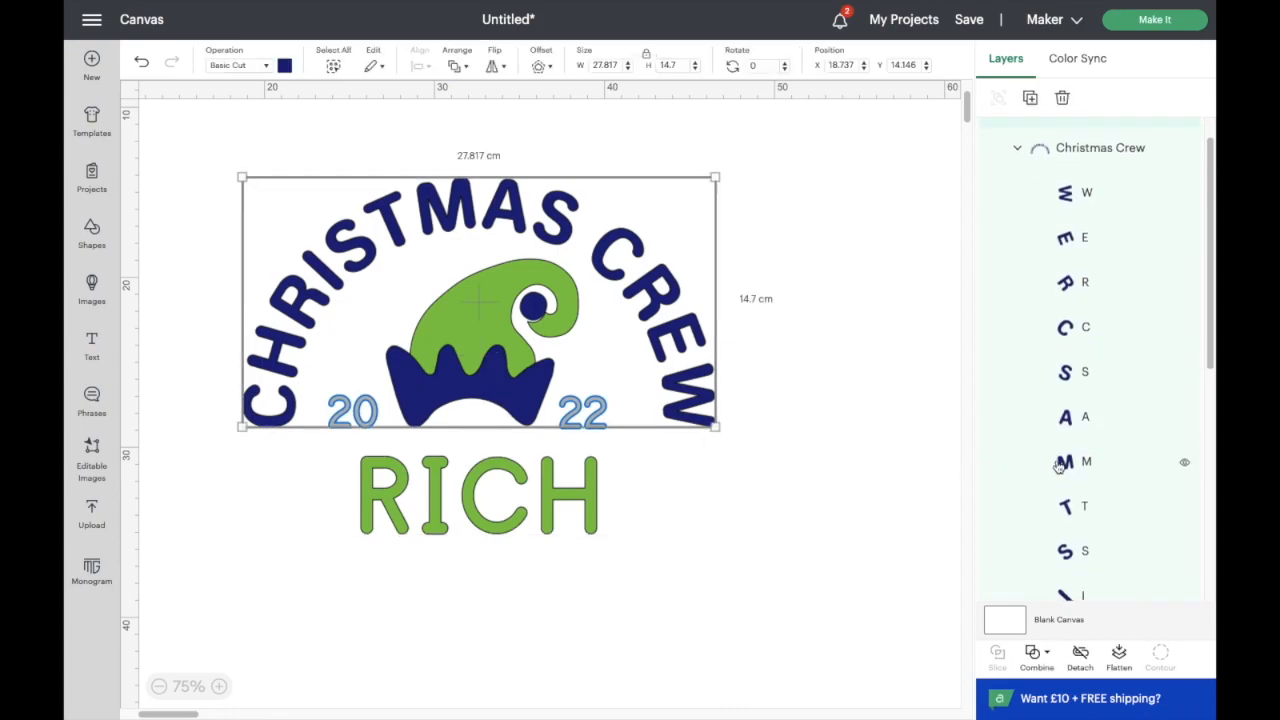
left_click(1080, 655)
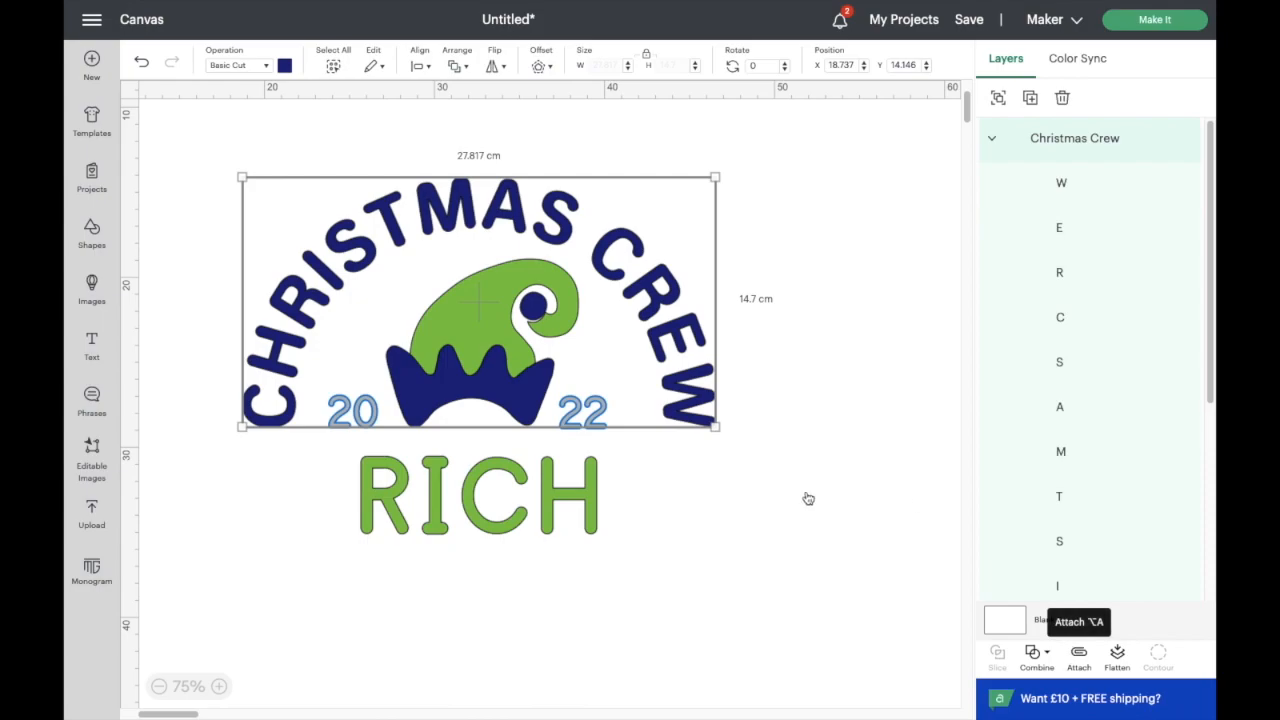
left_click(903, 437)
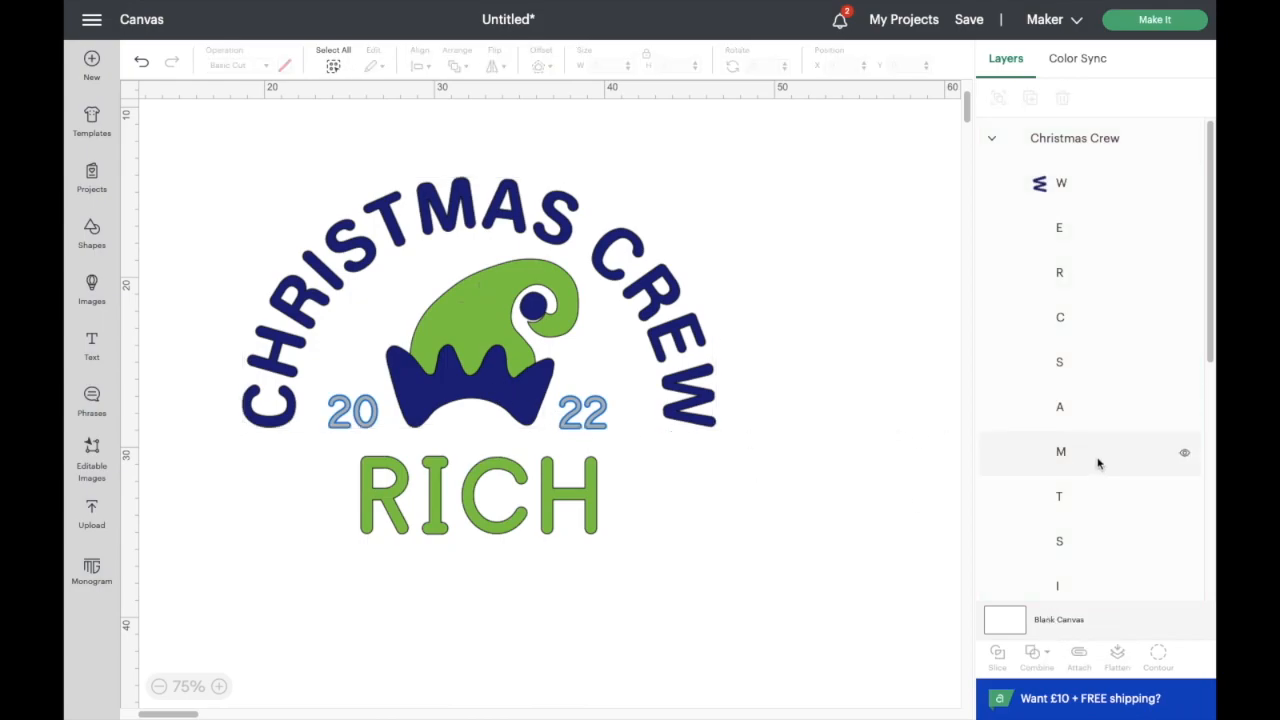
Recolor only the elf hat brim to light green
scroll(1095, 458, "down", 5)
left_click(1049, 345)
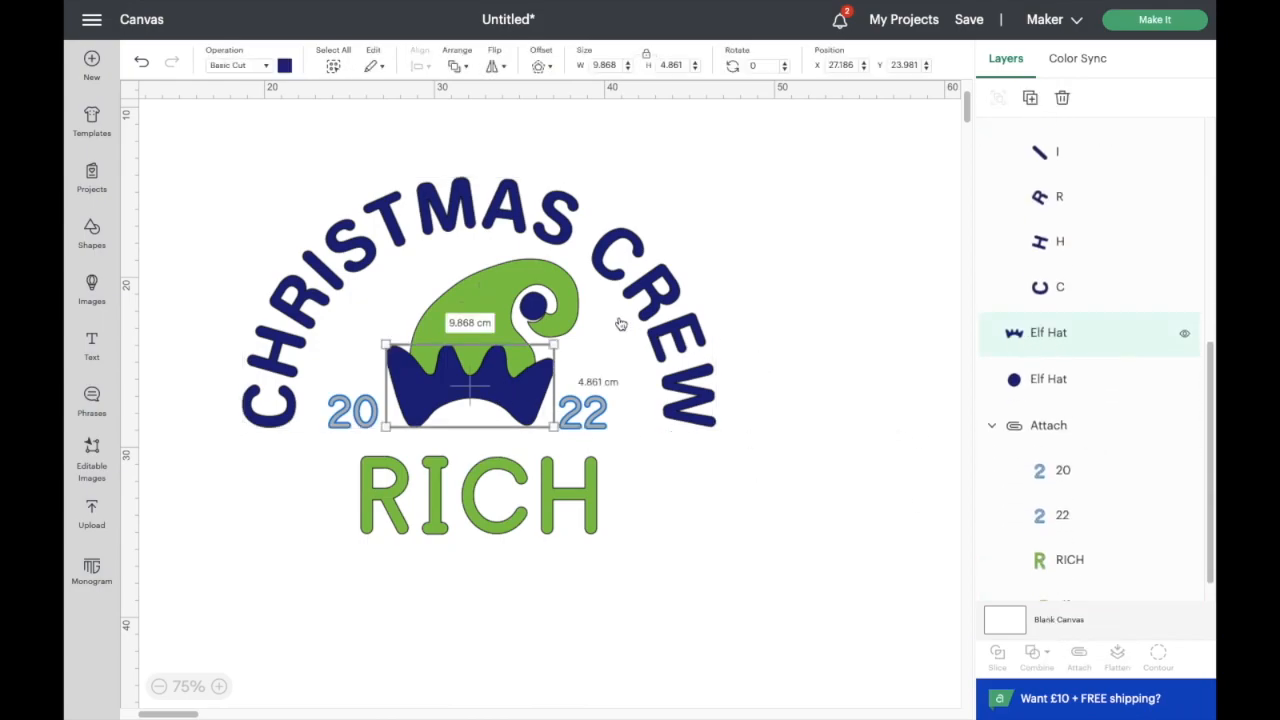
left_click(285, 66)
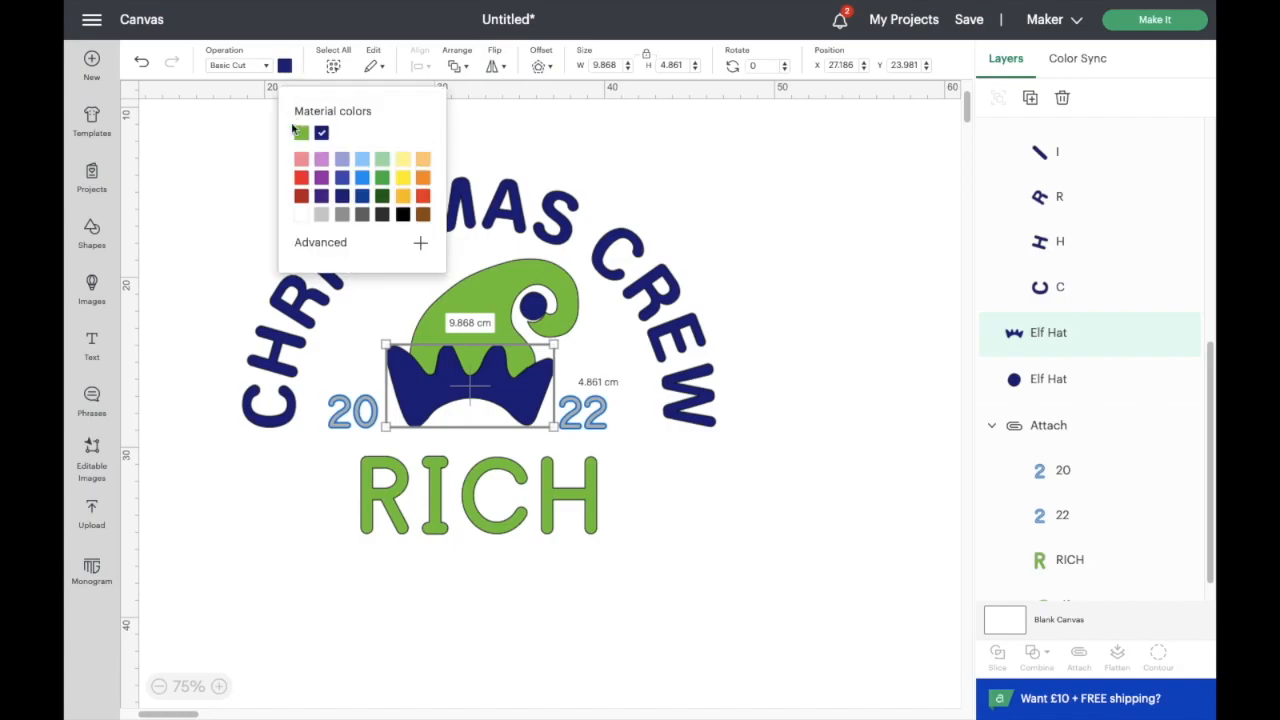
left_click(382, 160)
left_click(738, 208)
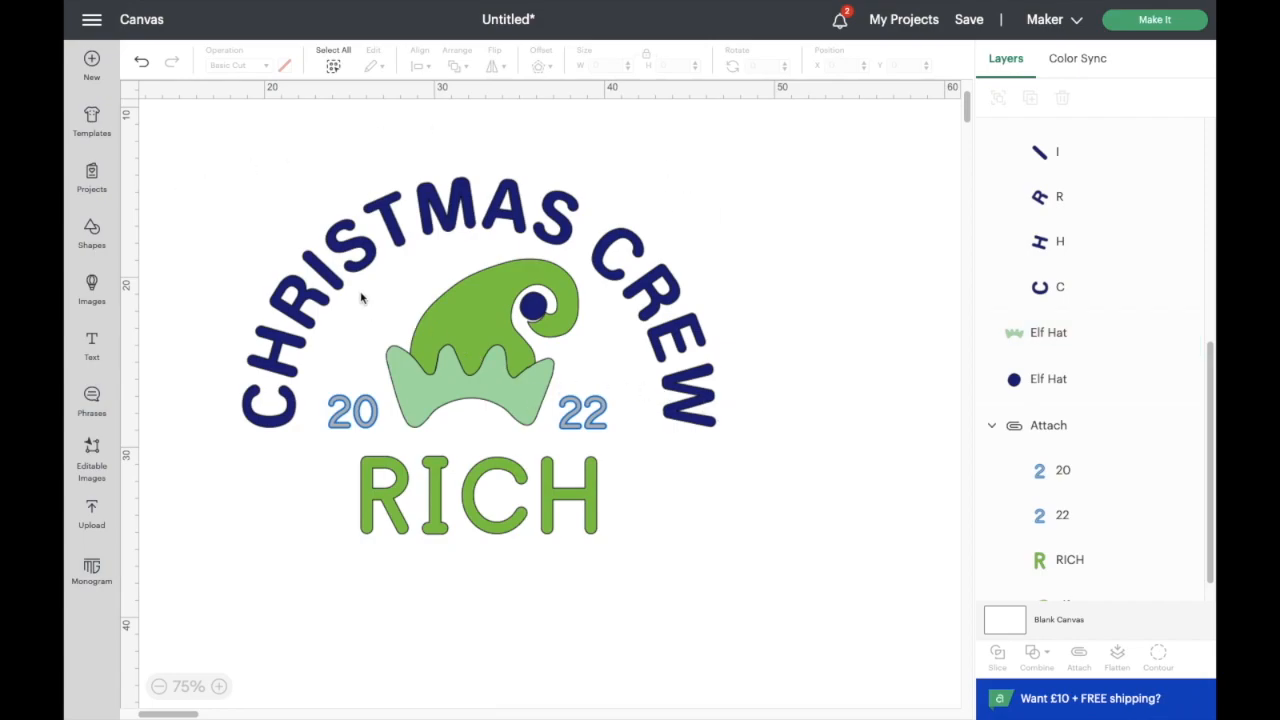
Recolor the curved Christmas Crew lettering to pale yellow
left_click(603, 281)
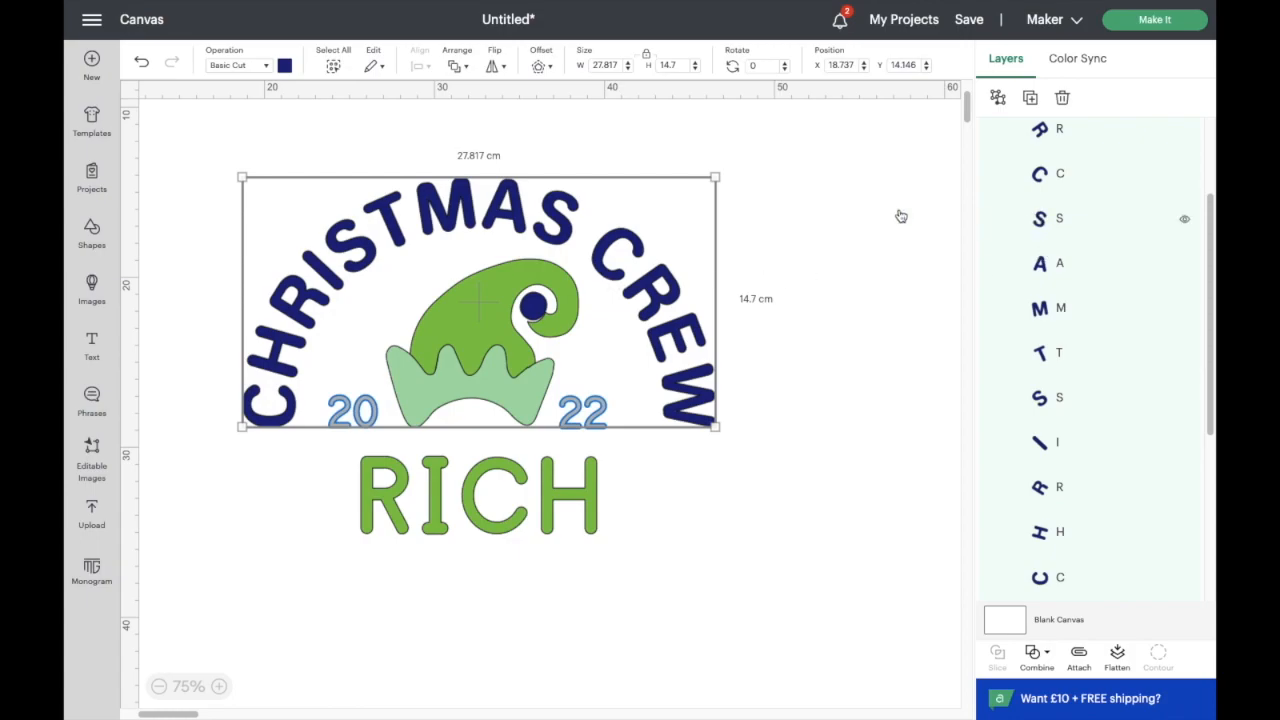
left_click(285, 66)
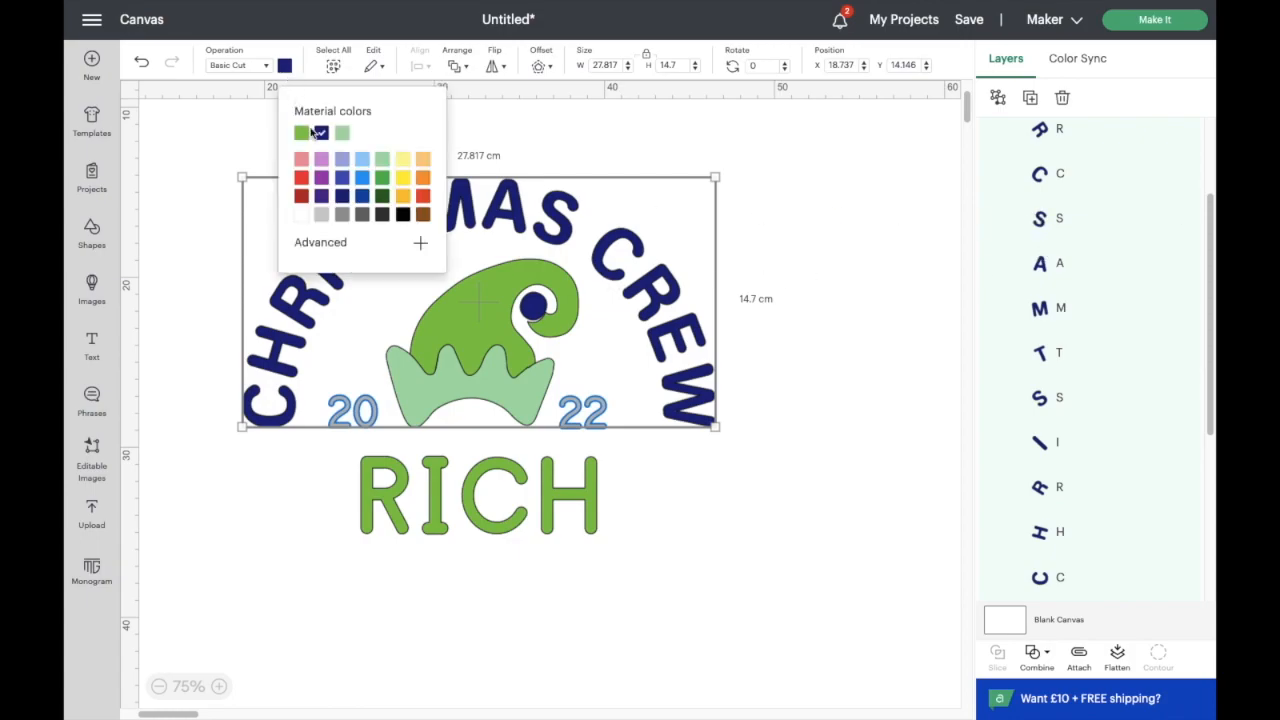
left_click(402, 159)
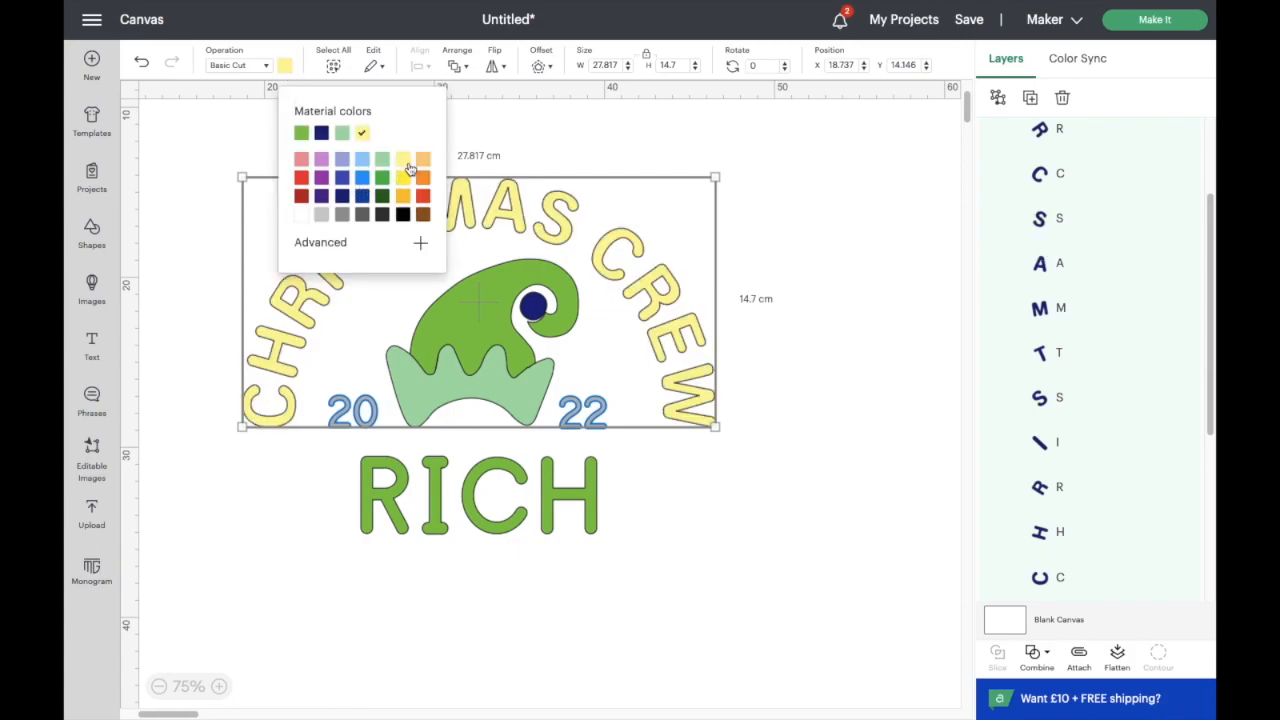
left_click(826, 238)
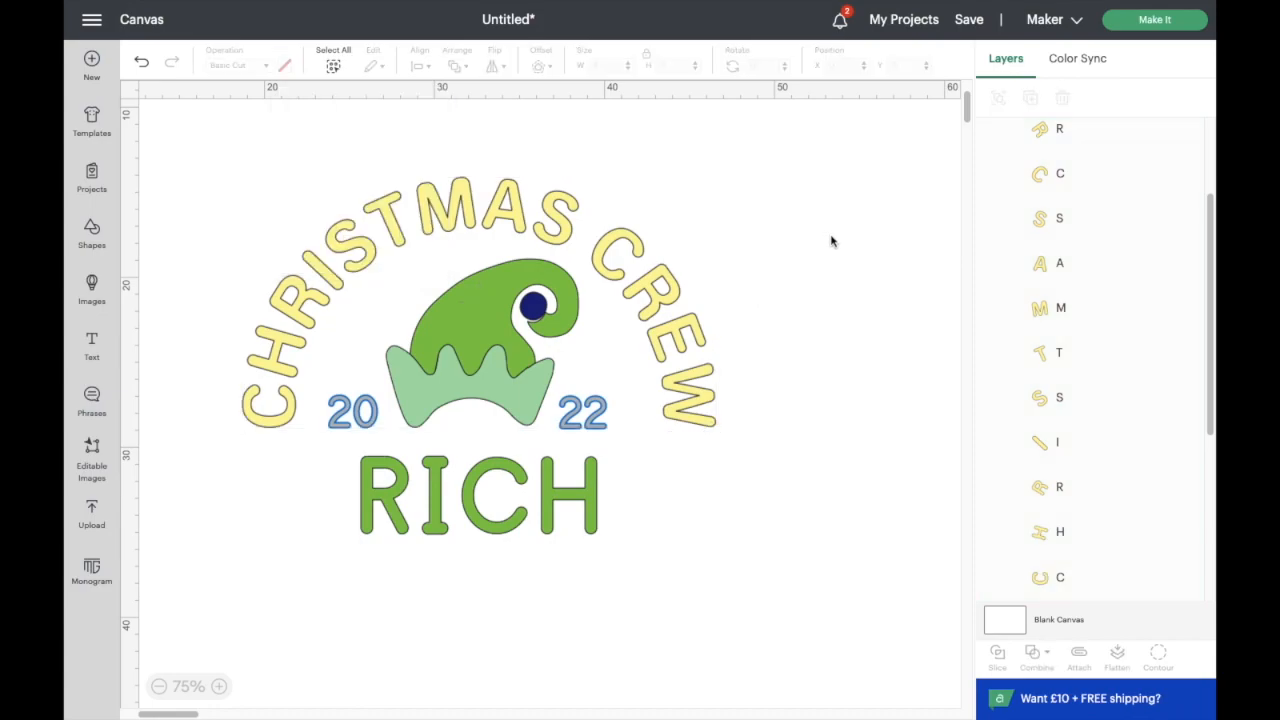
Detach the remaining attached set containing the 20, the 22, the name text and the green elf hat
left_click(518, 520)
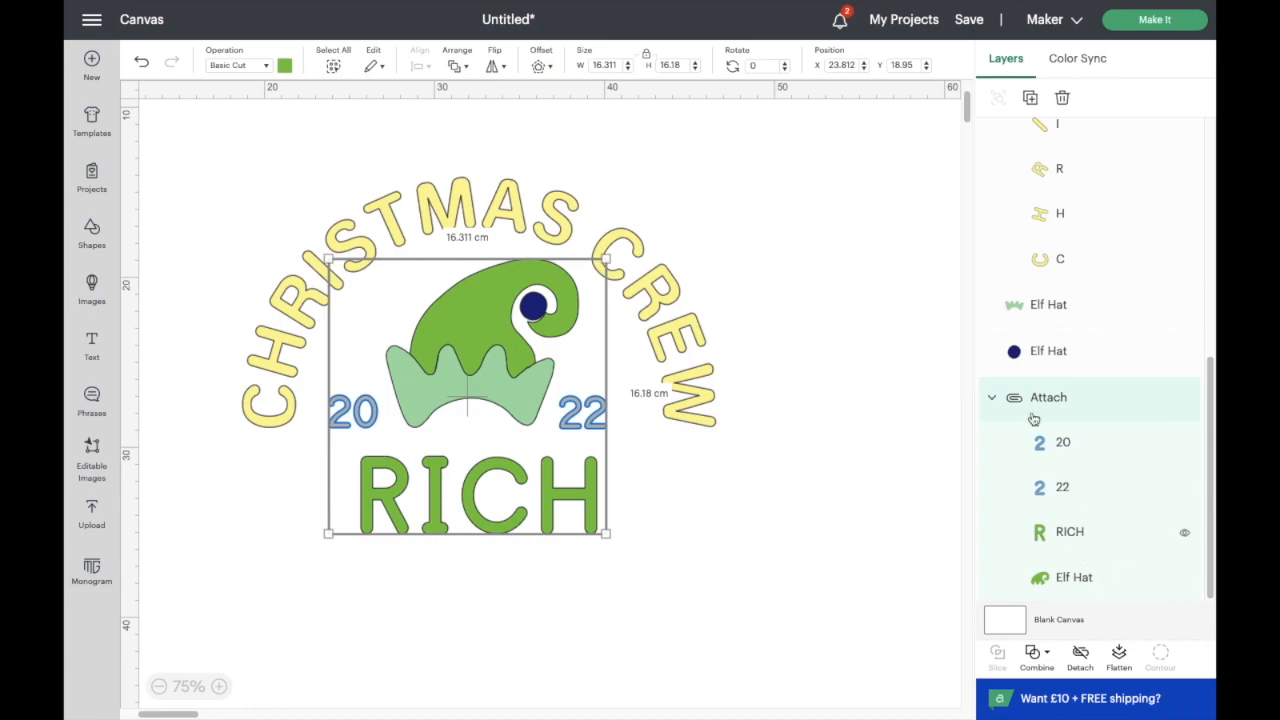
left_click(1081, 655)
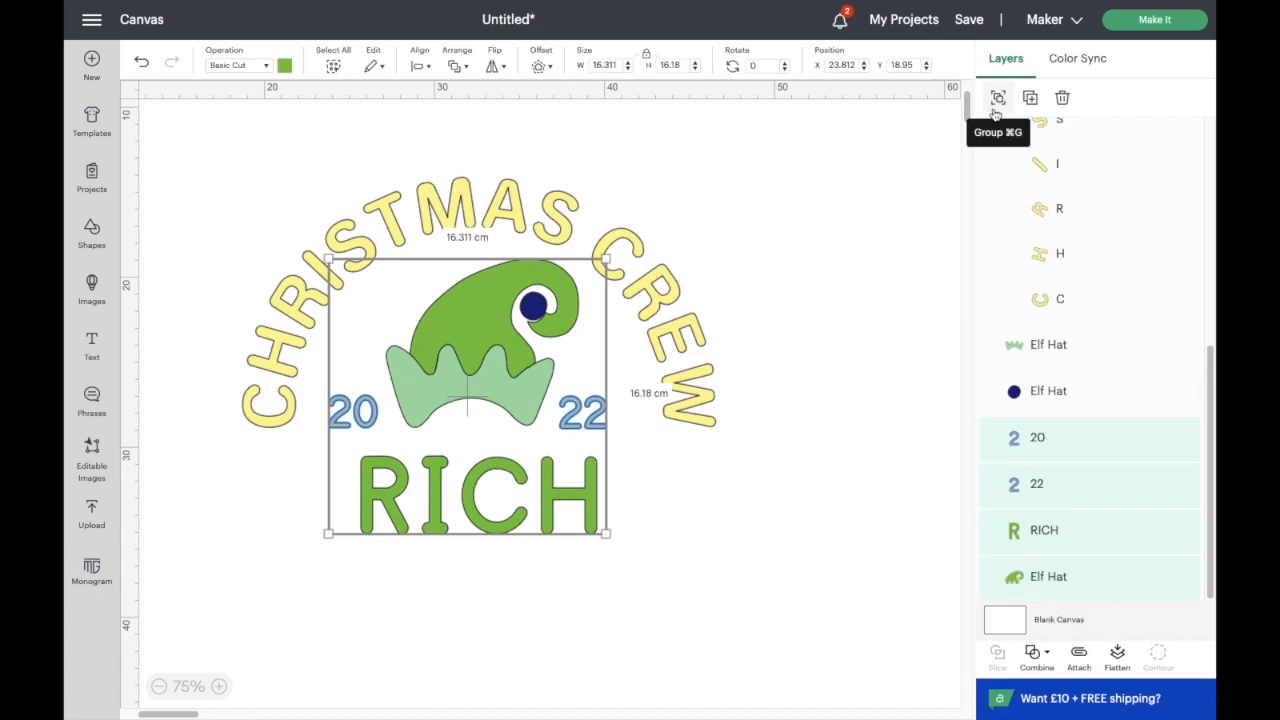
left_click(700, 507)
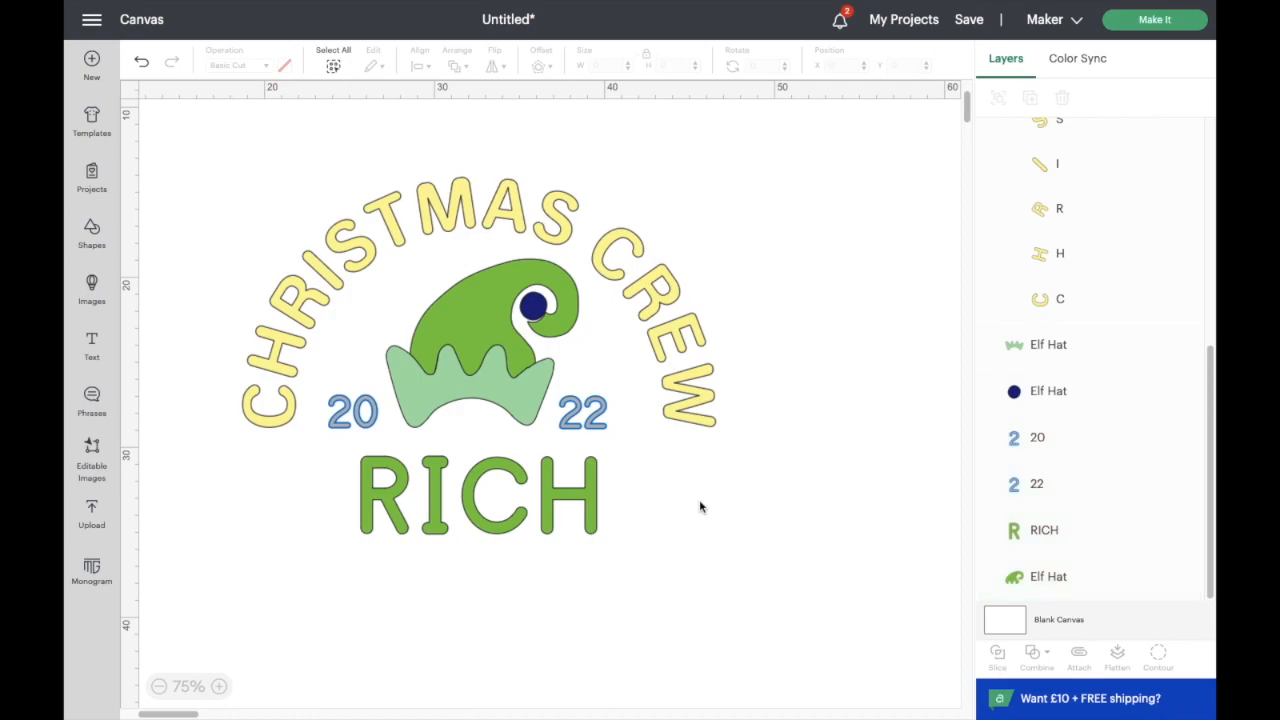
Select the 22 text layer on its own and recolor it to dark red
left_click(592, 494)
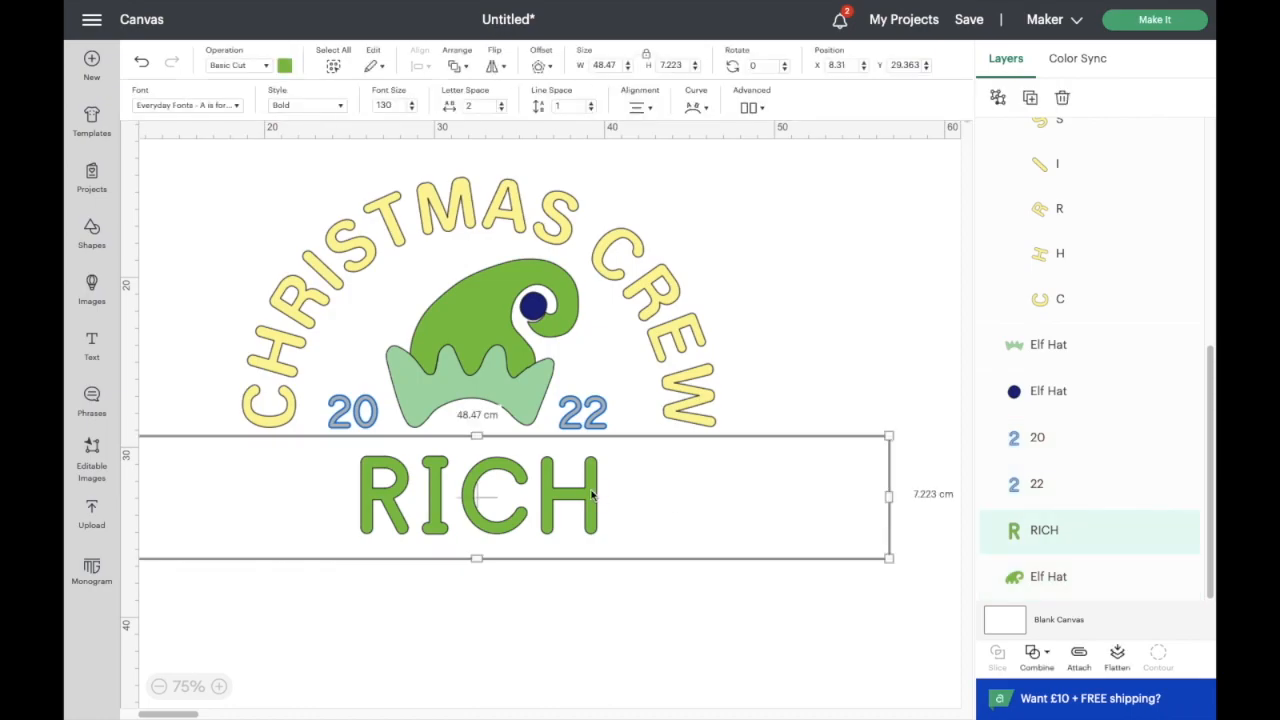
left_click(507, 325)
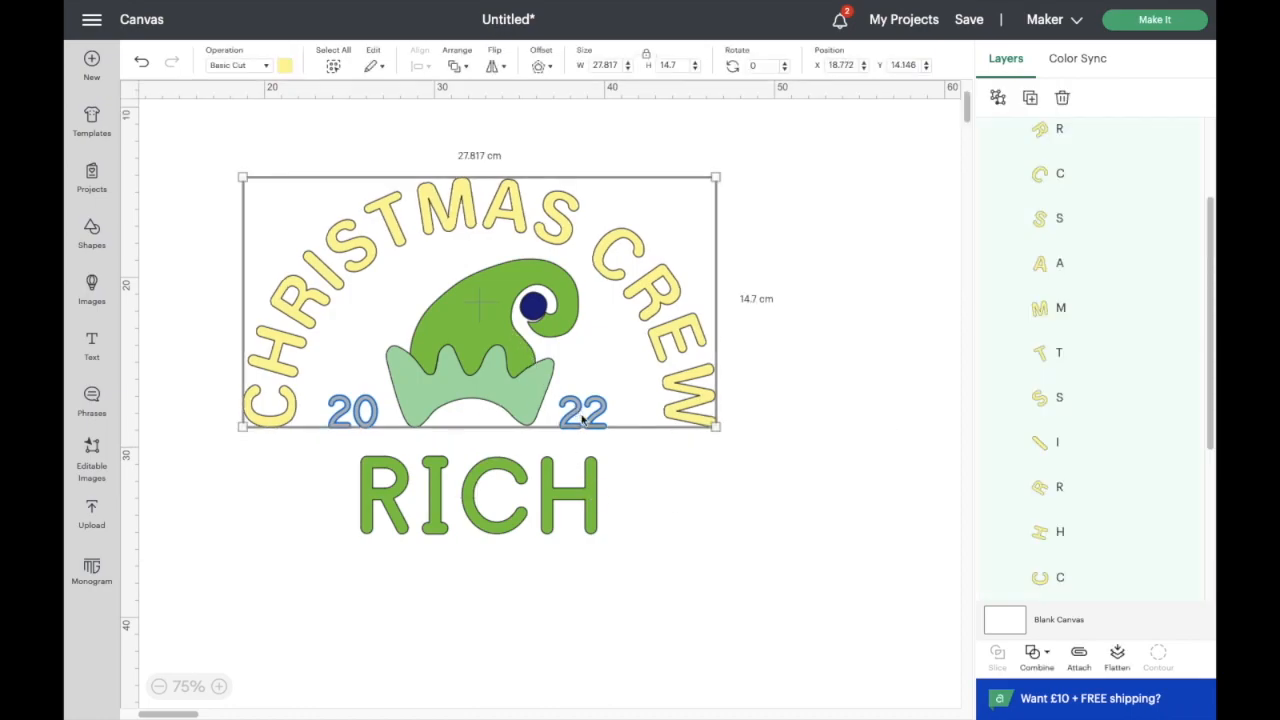
left_click(676, 518)
left_click(598, 423)
left_click_drag(1208, 400, 1212, 565)
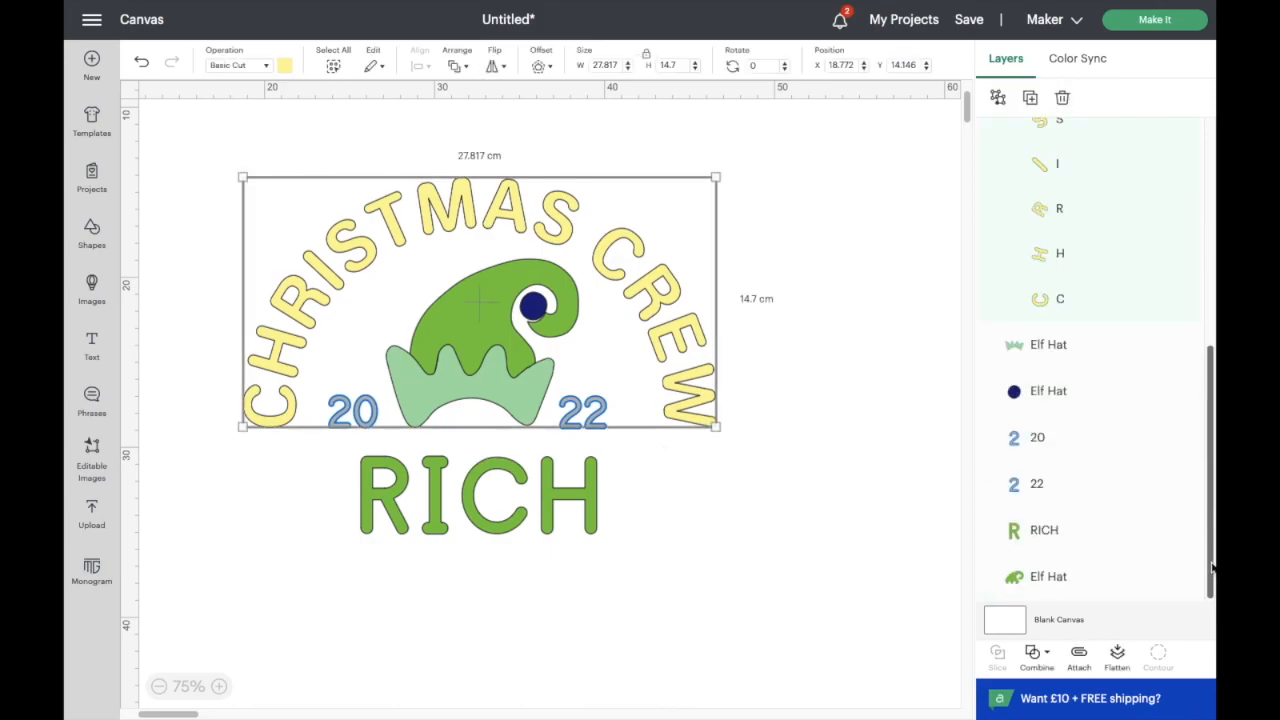
left_click(1040, 486)
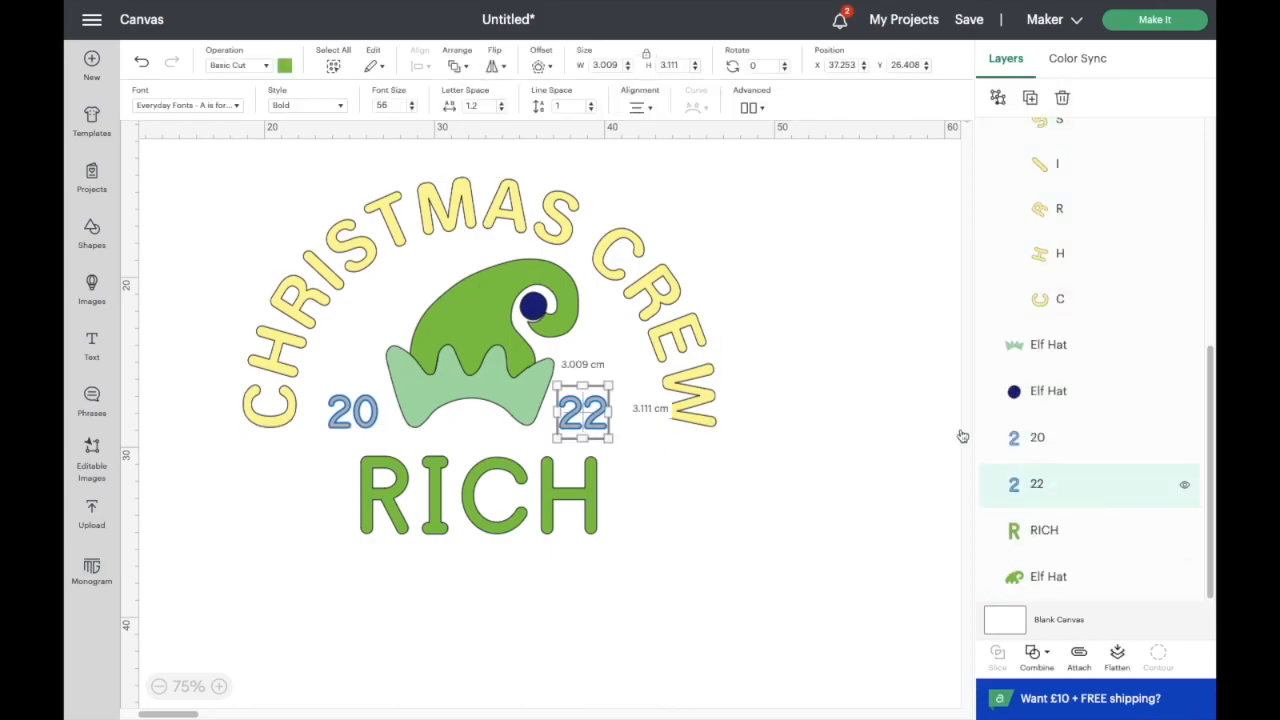
left_click(287, 66)
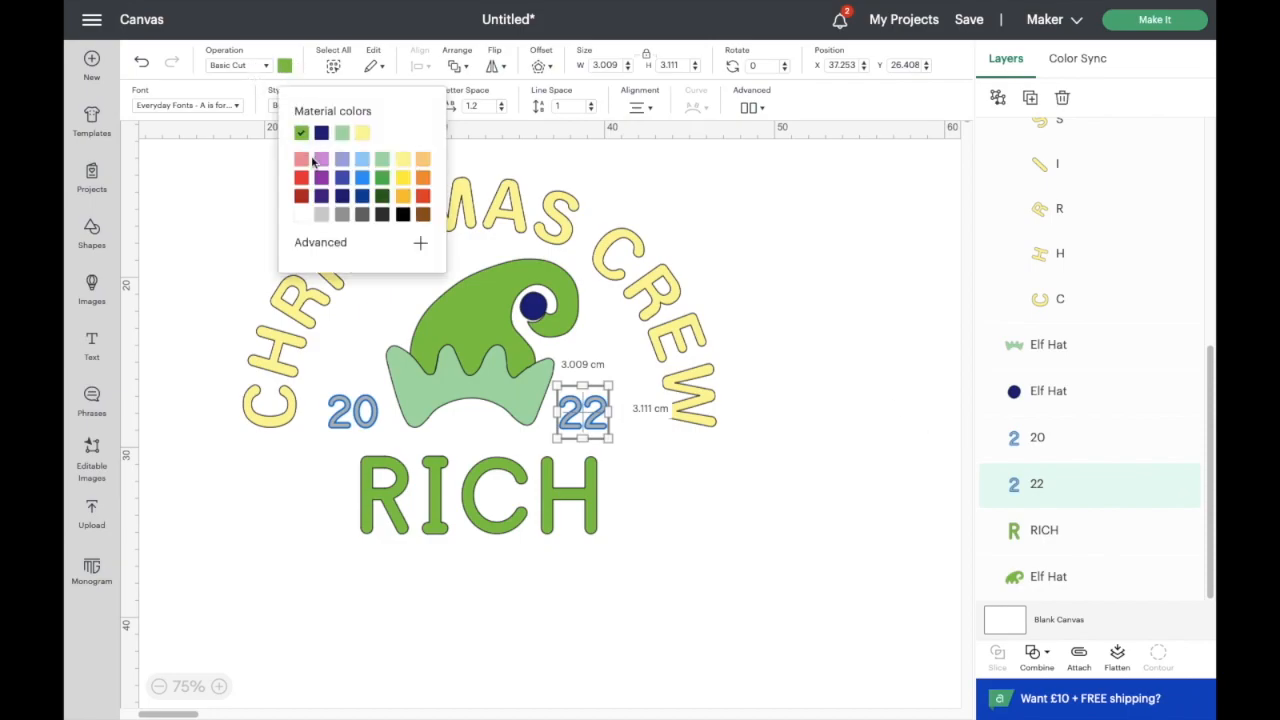
left_click(304, 196)
left_click(453, 430)
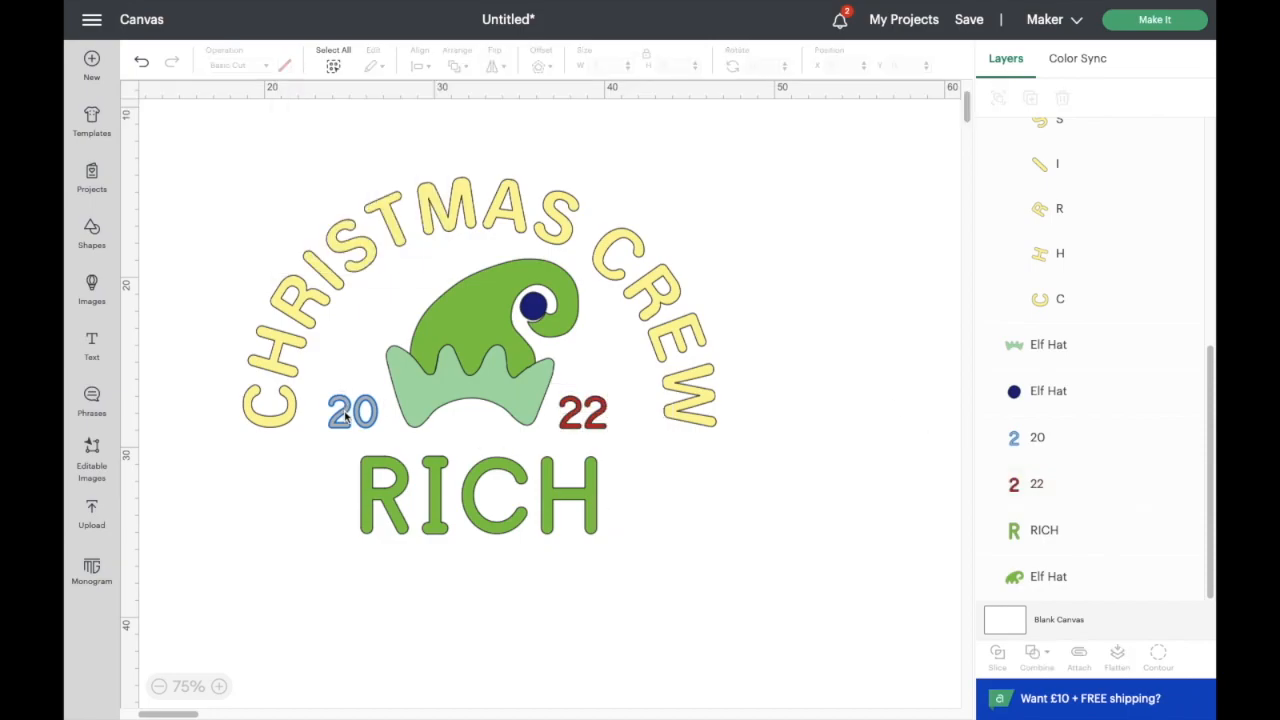
Select the 20 text layer on its own and recolor it to amber yellow
left_click(347, 414)
left_click(850, 591)
scroll(1183, 489, "up", 3)
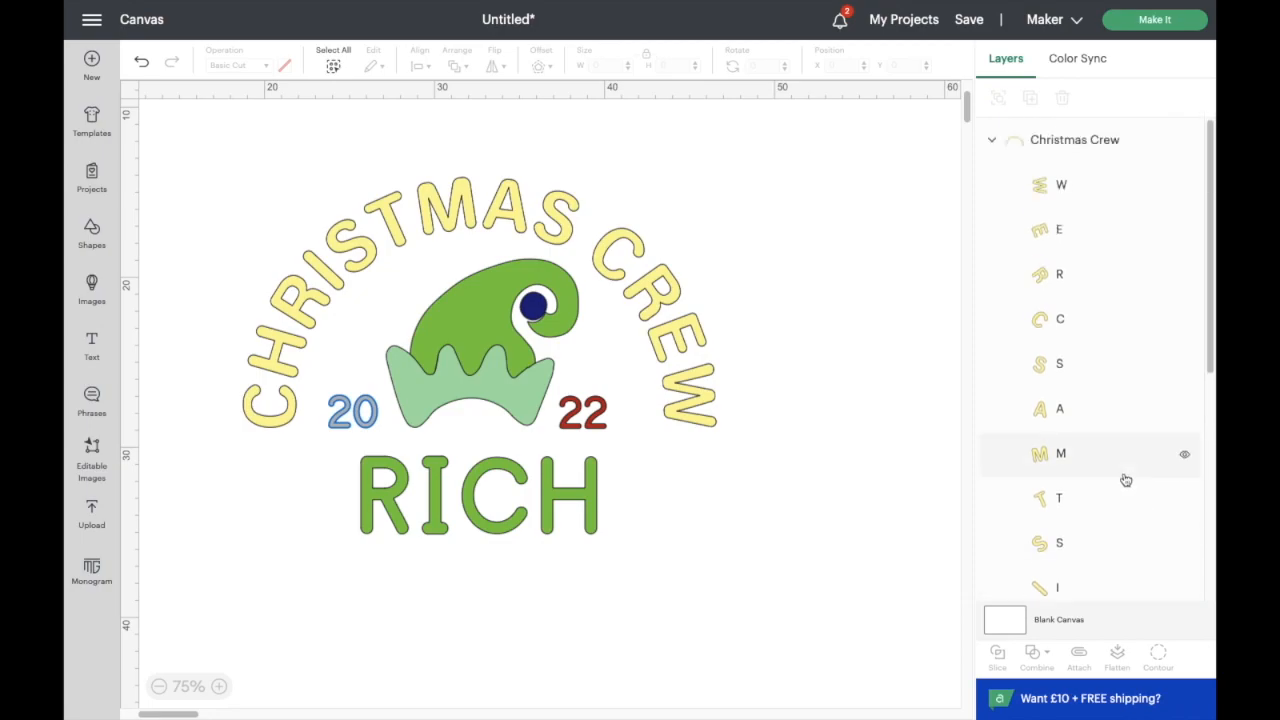
scroll(1118, 488, "down", 5)
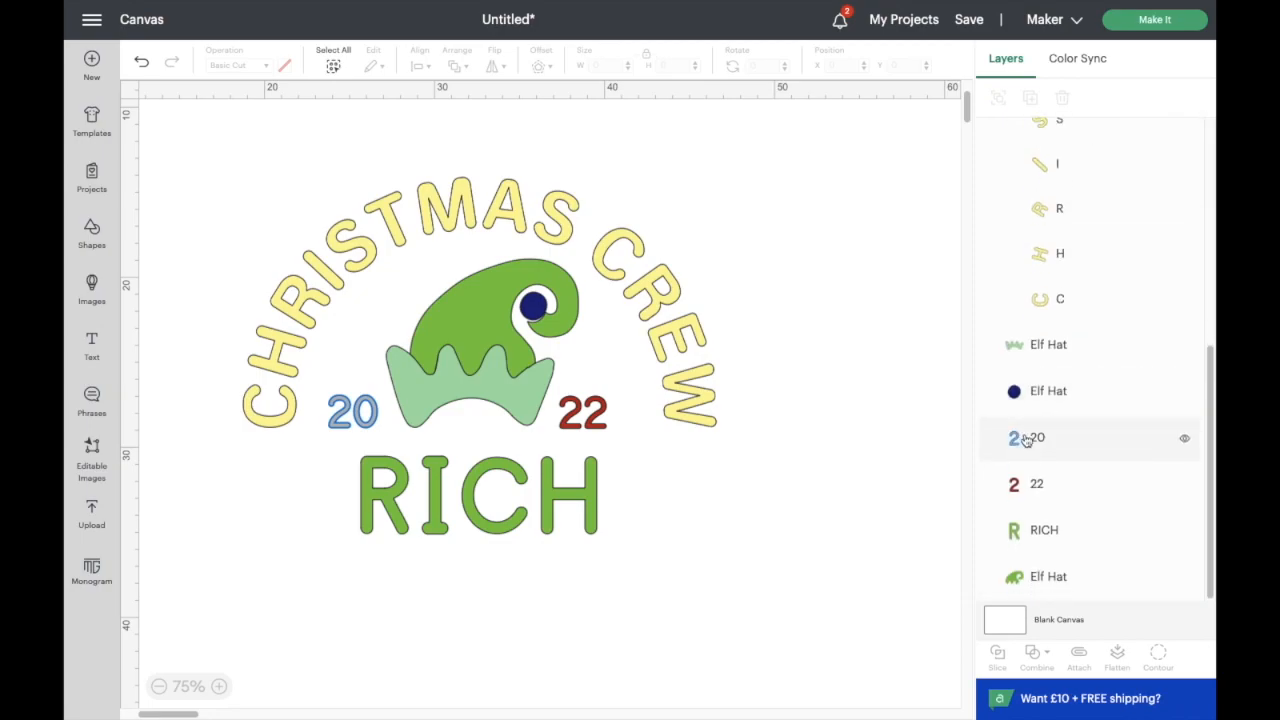
left_click(1026, 438)
left_click(285, 66)
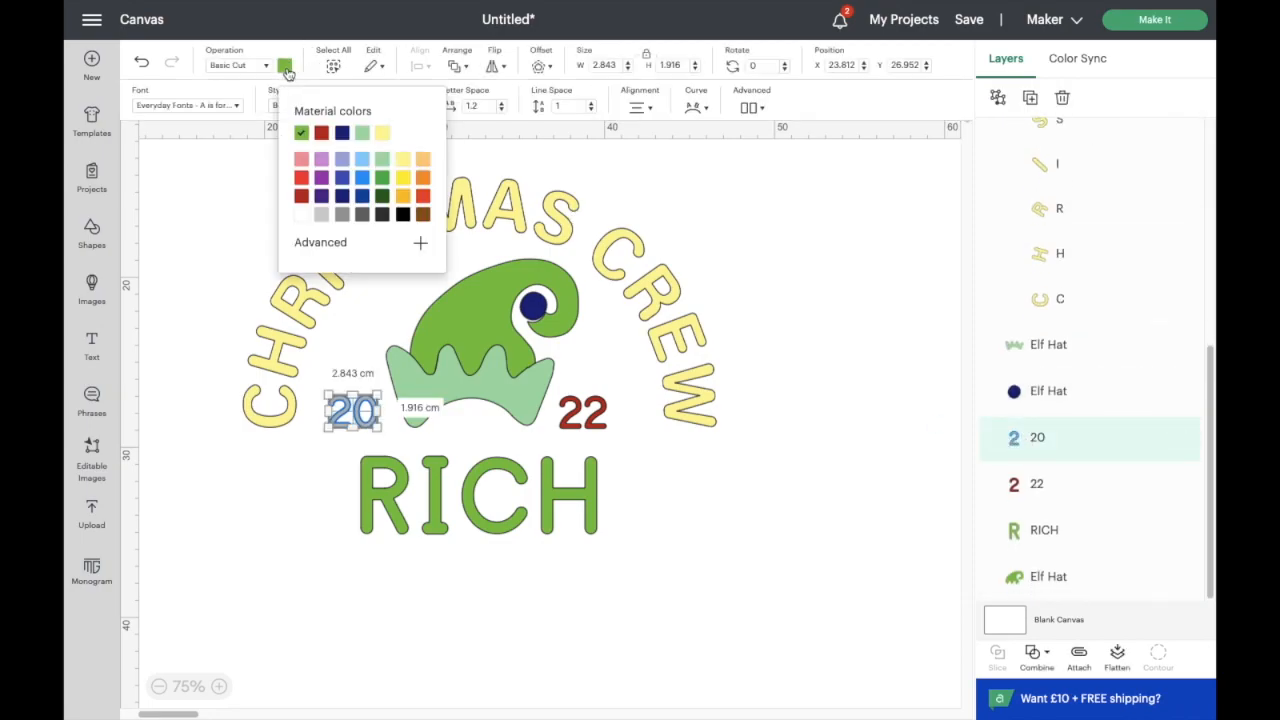
left_click(405, 198)
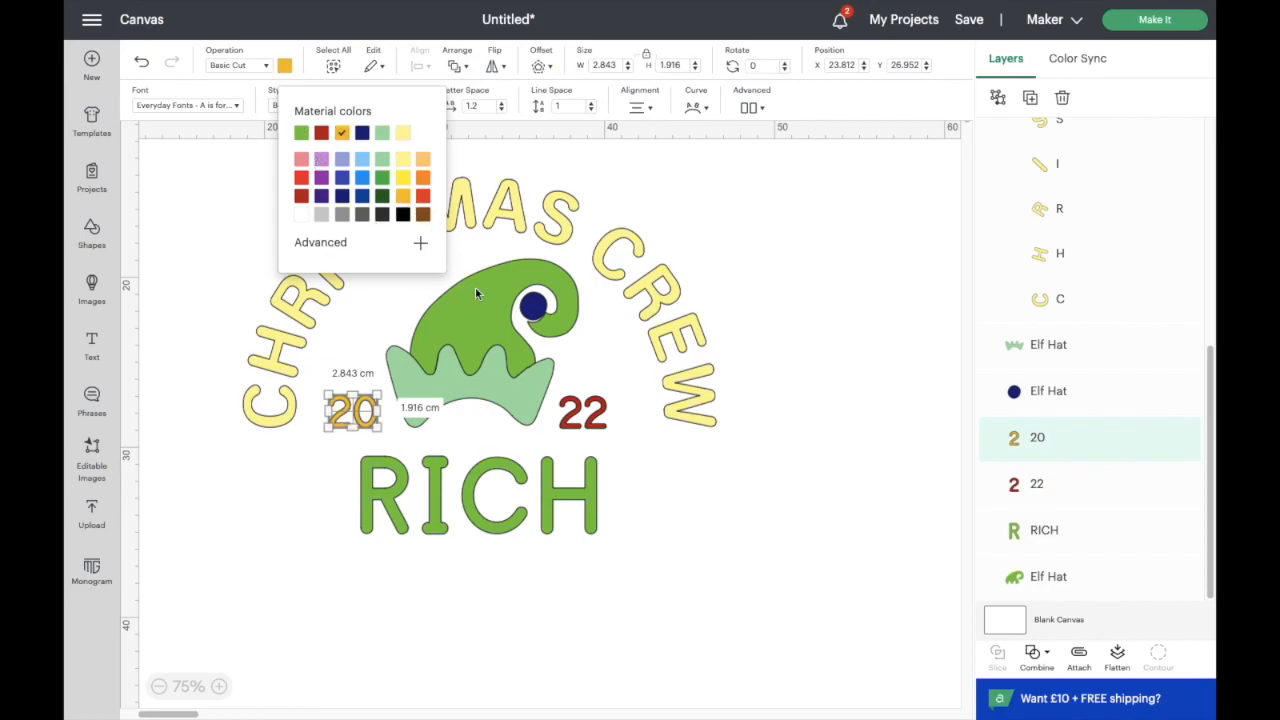
left_click(1044, 531)
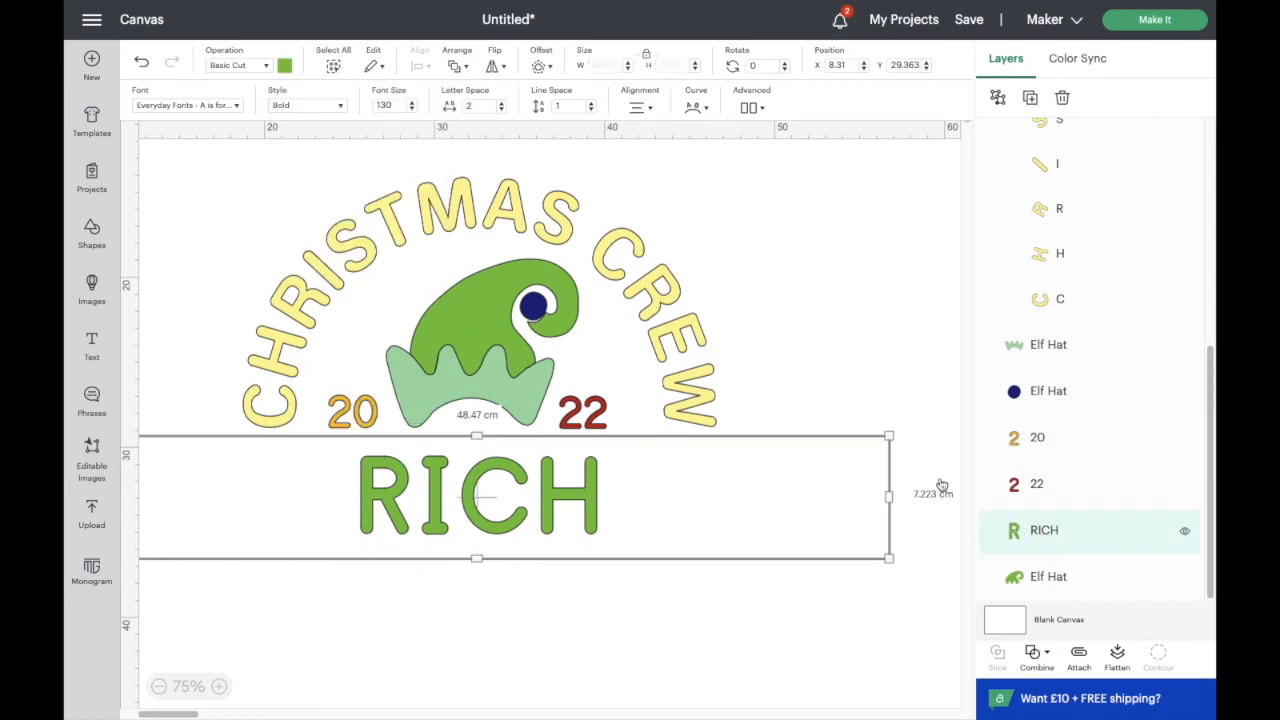
left_click(285, 66)
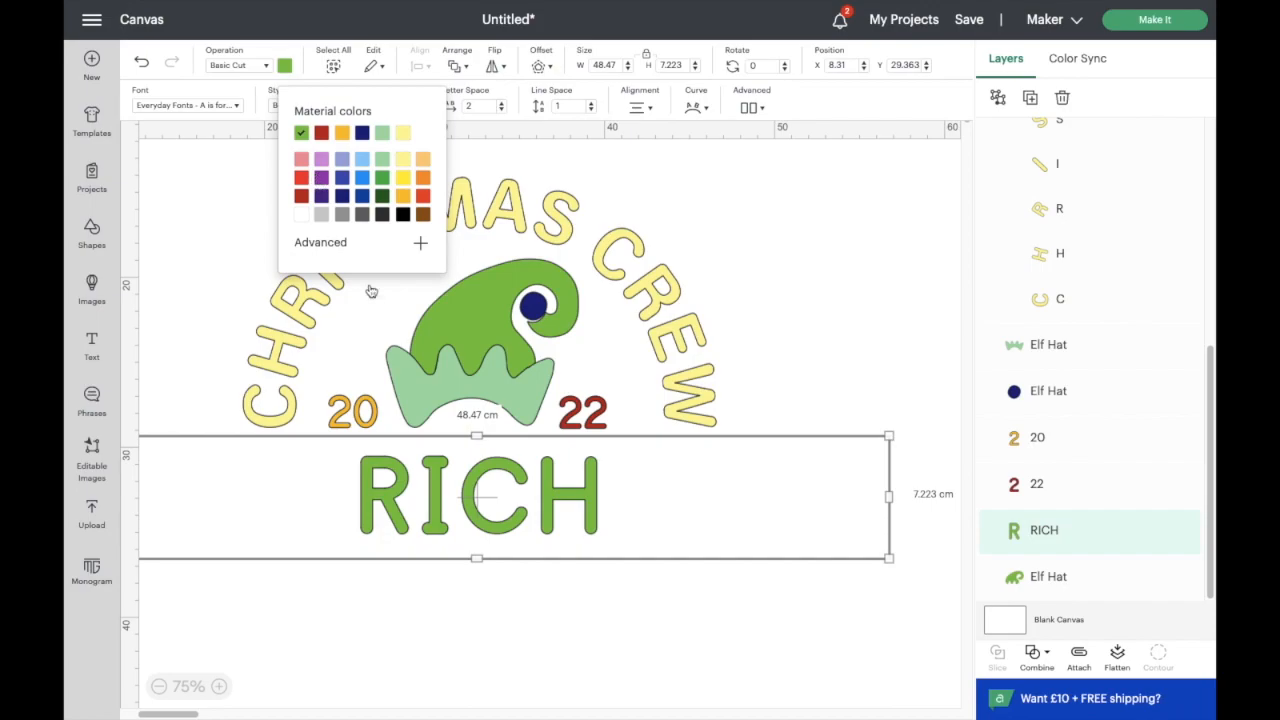
left_click(514, 608)
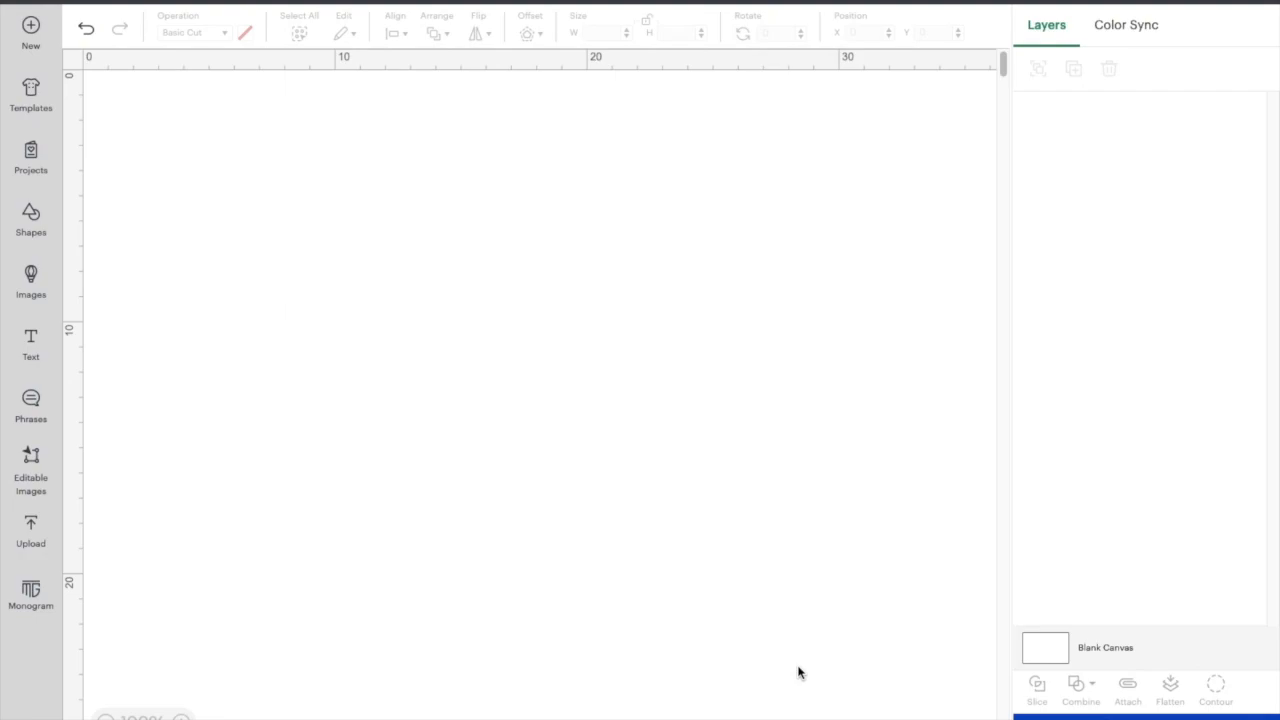
Open the image library and examine the options of the Operation Type, Layers, Project Type and Material filters
left_click(30, 283)
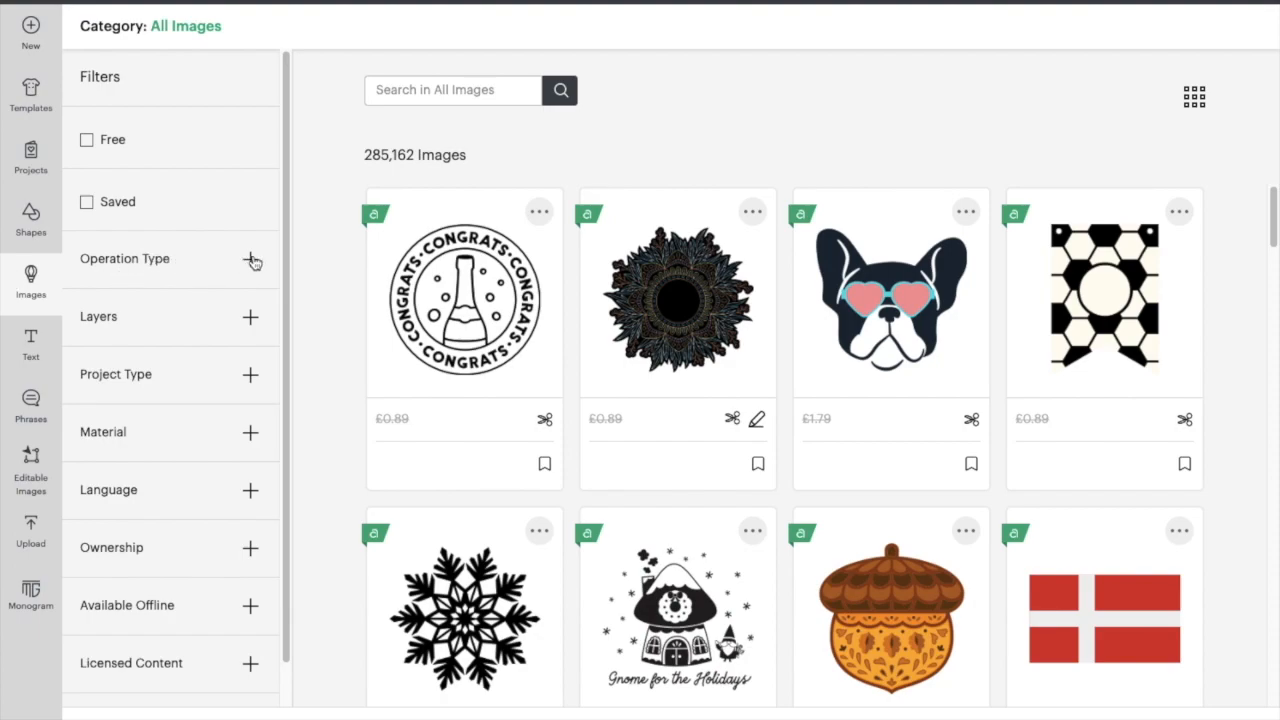
left_click(254, 260)
left_click(254, 260)
left_click(251, 318)
left_click(250, 318)
left_click(251, 377)
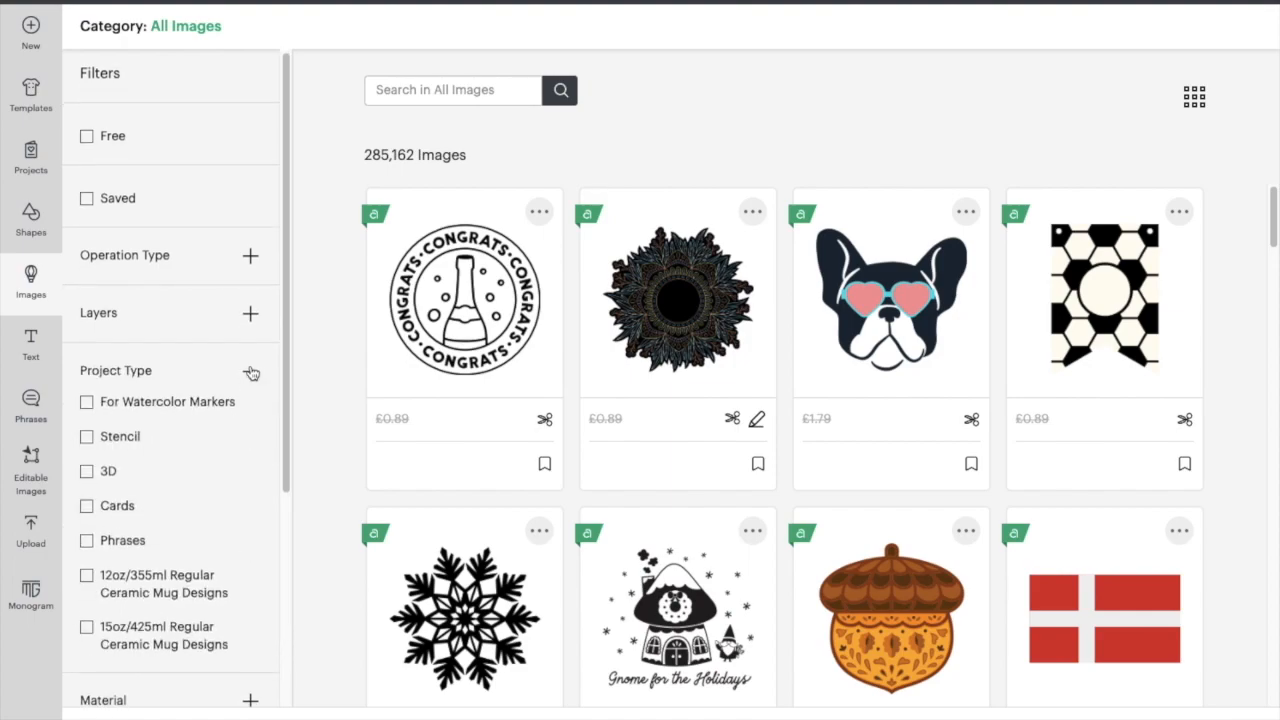
left_click(250, 375)
left_click(250, 428)
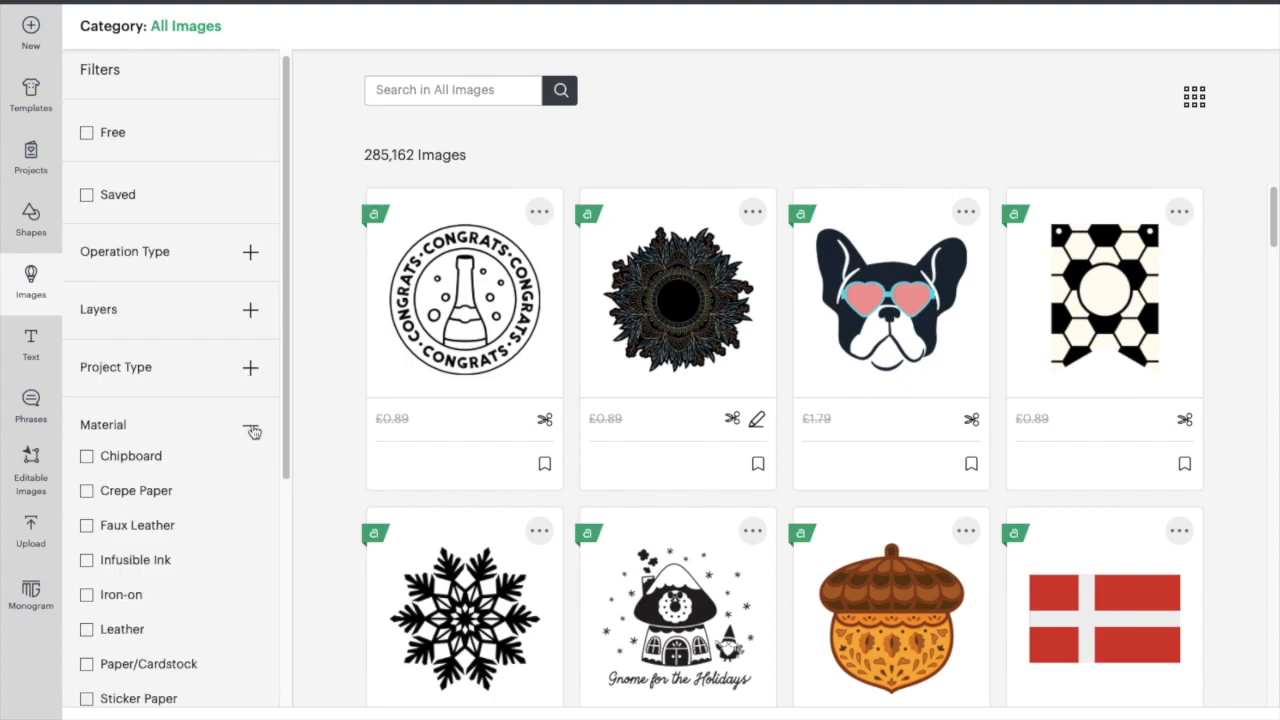
scroll(255, 430, "down", 1)
scroll(255, 430, "down", 4)
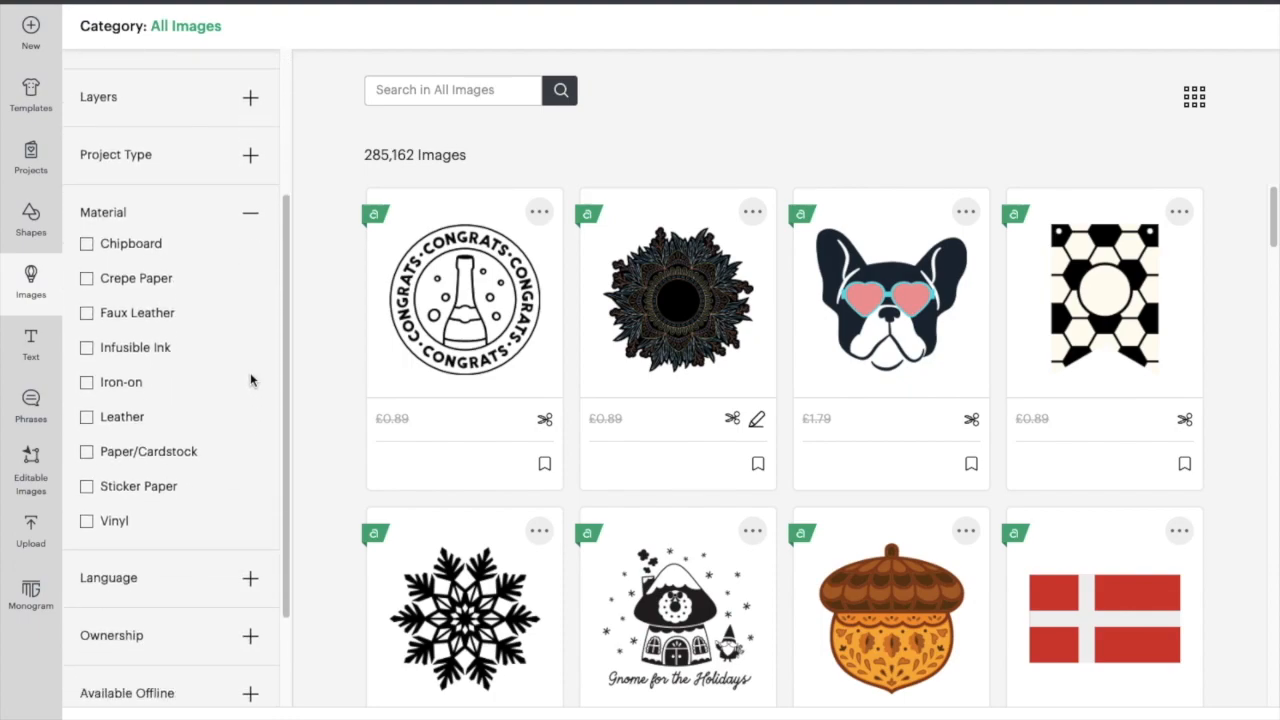
left_click(251, 212)
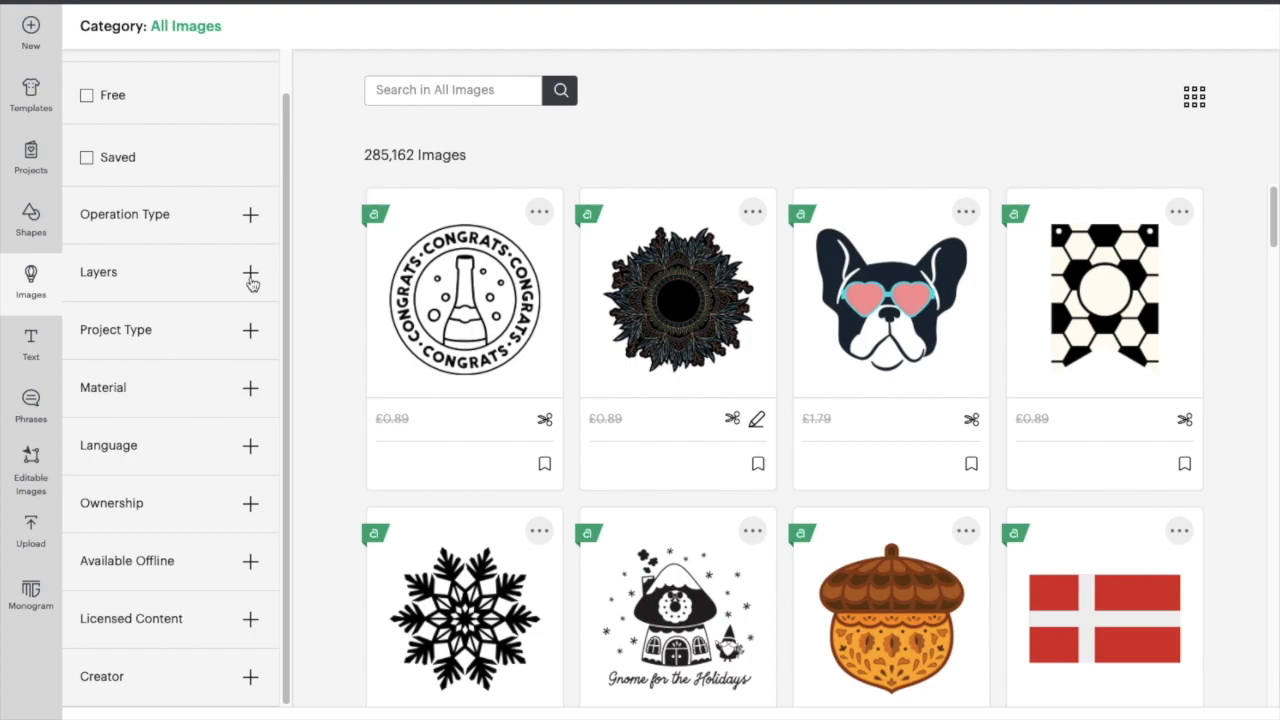
Review the Layers and Project Type filter options again, and list the available Material filters
left_click(251, 282)
left_click(255, 210)
left_click(251, 276)
left_click(254, 210)
left_click(249, 332)
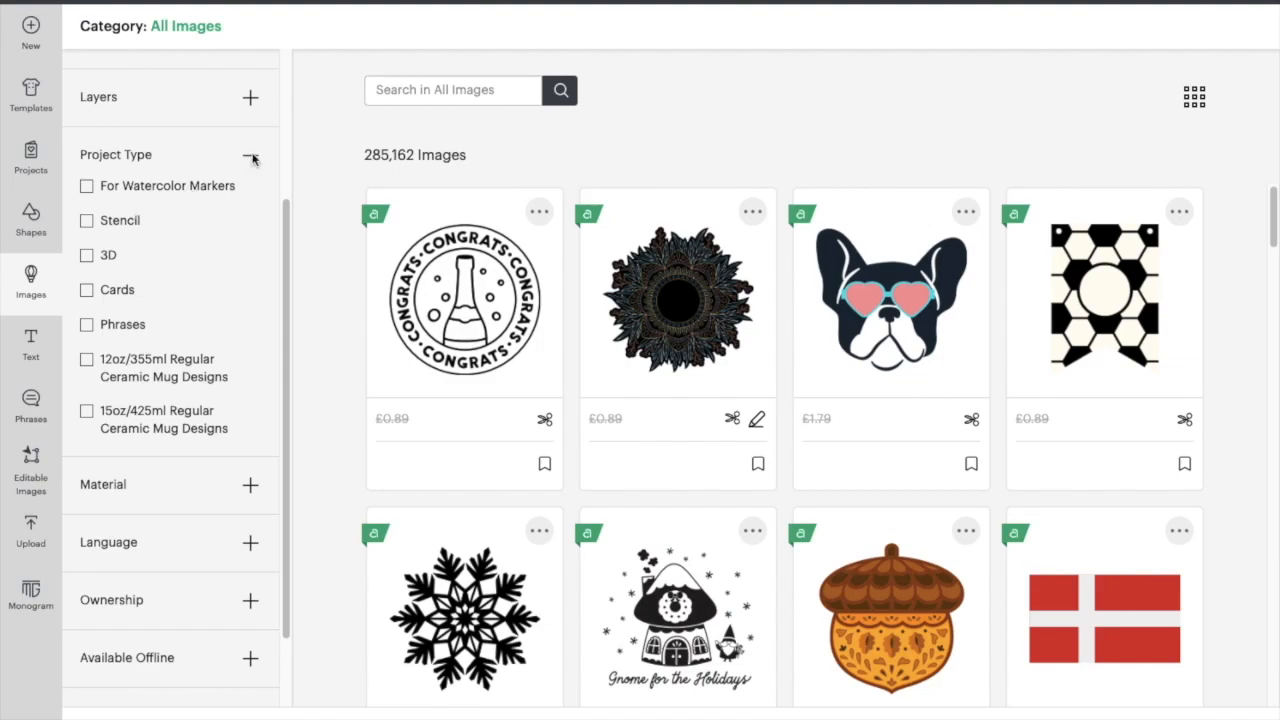
left_click(252, 160)
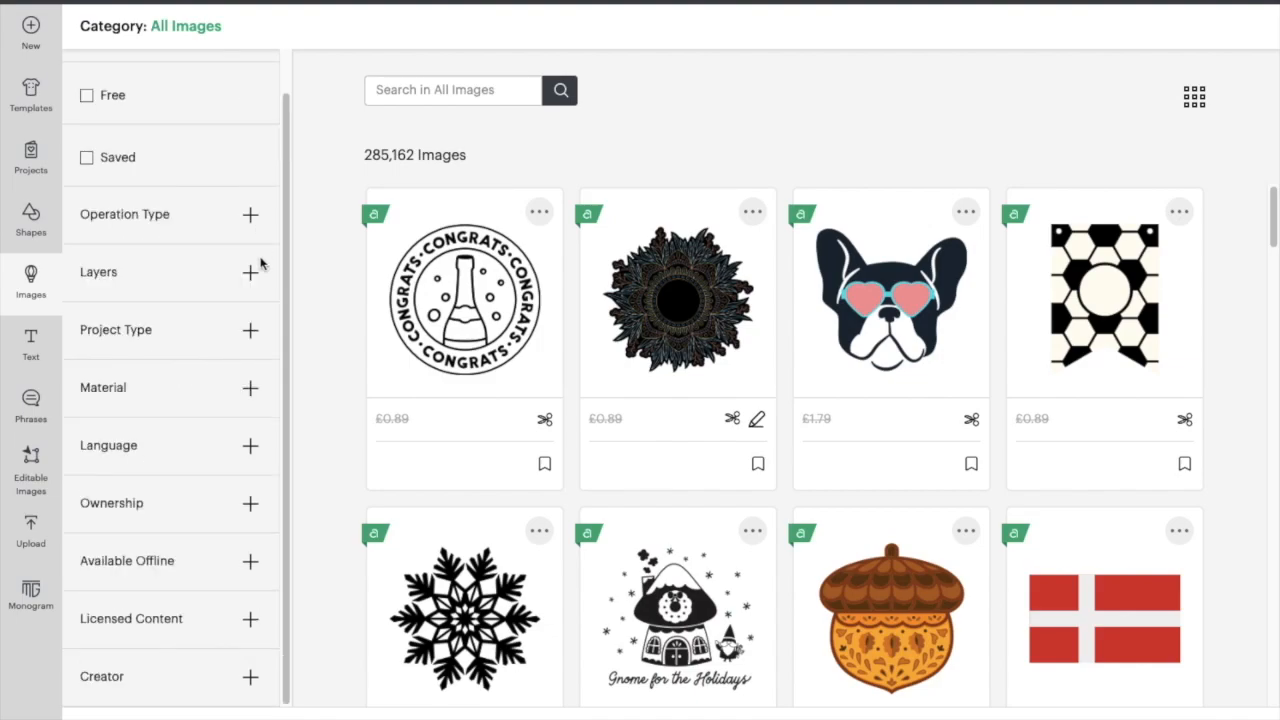
left_click(250, 388)
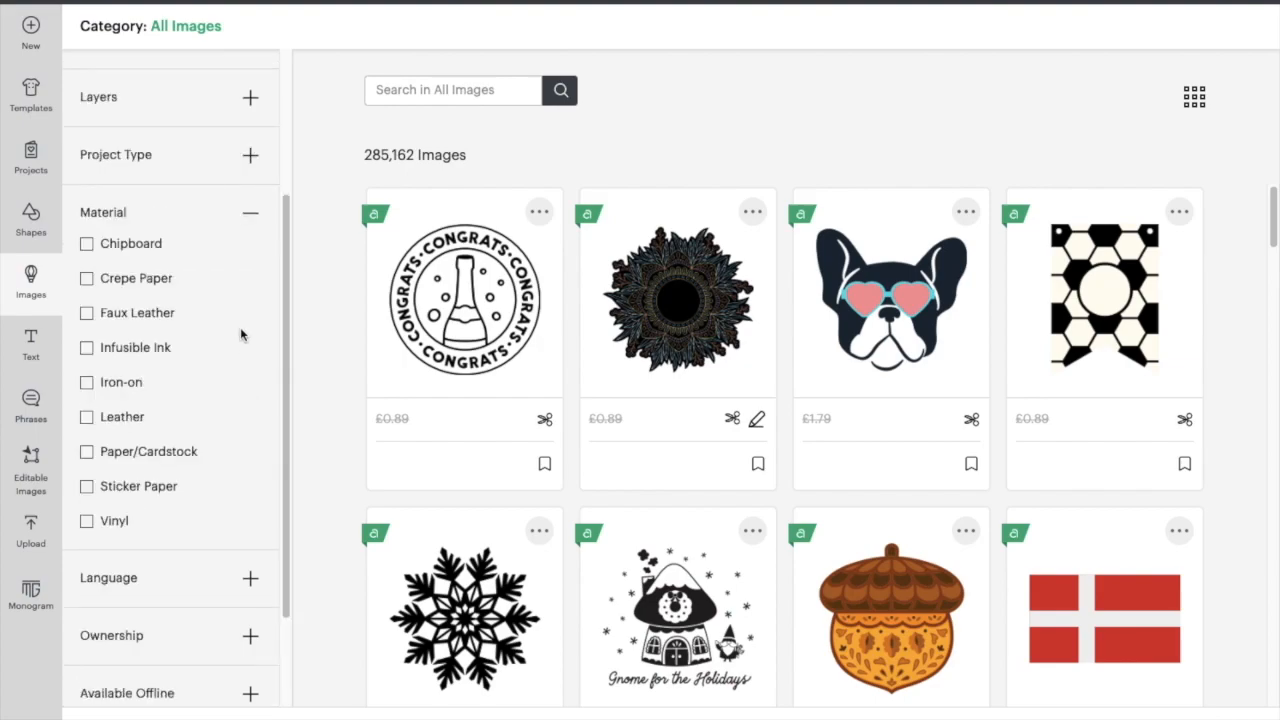
Collapse the Material filter and examine the options of the Language filter
left_click(252, 213)
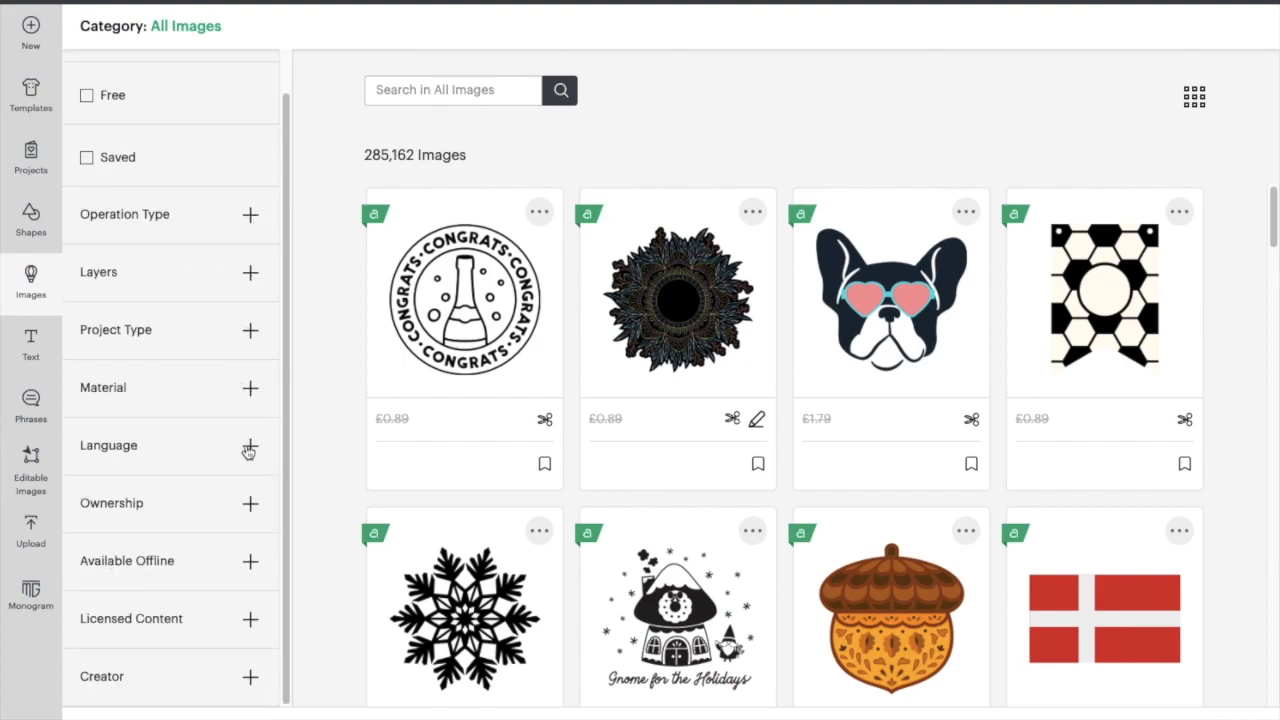
left_click(250, 446)
scroll(210, 413, "down", 1)
scroll(210, 413, "down", 5)
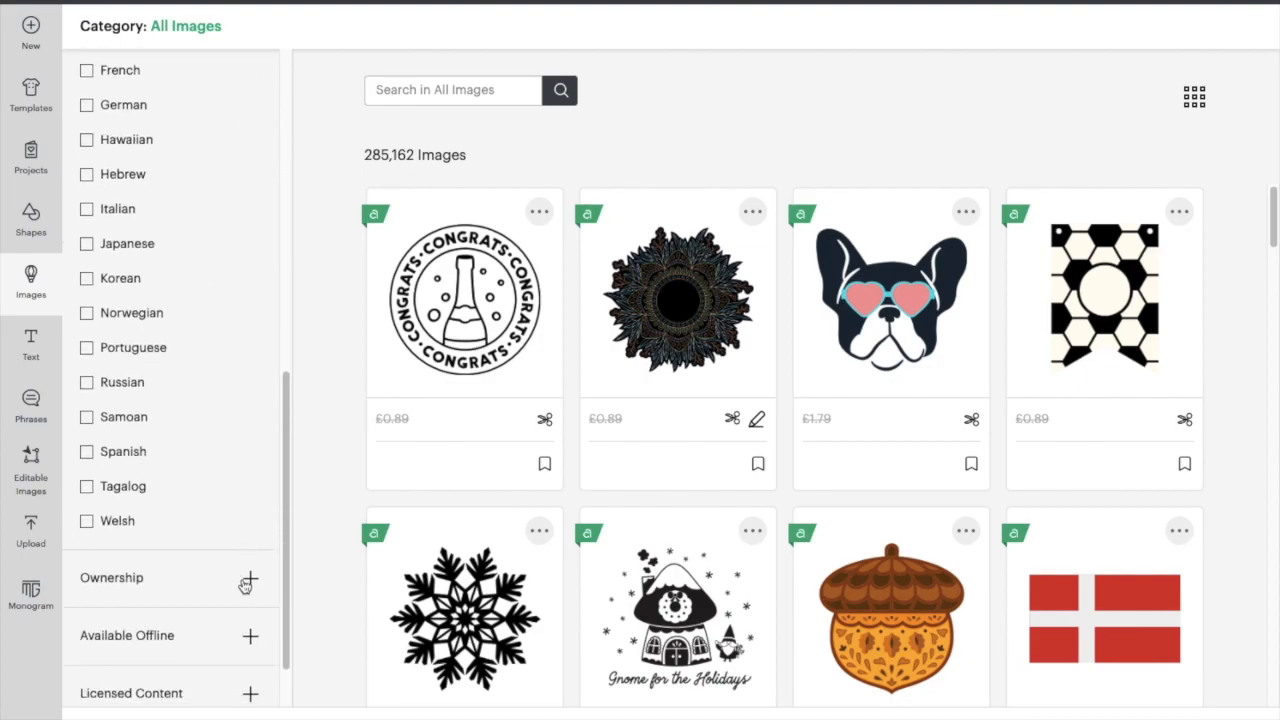
Examine the options of the Ownership, Available Offline, Licensed Content and Creator filters
left_click(250, 578)
scroll(248, 575, "down", 1)
left_click(250, 562)
left_click(251, 622)
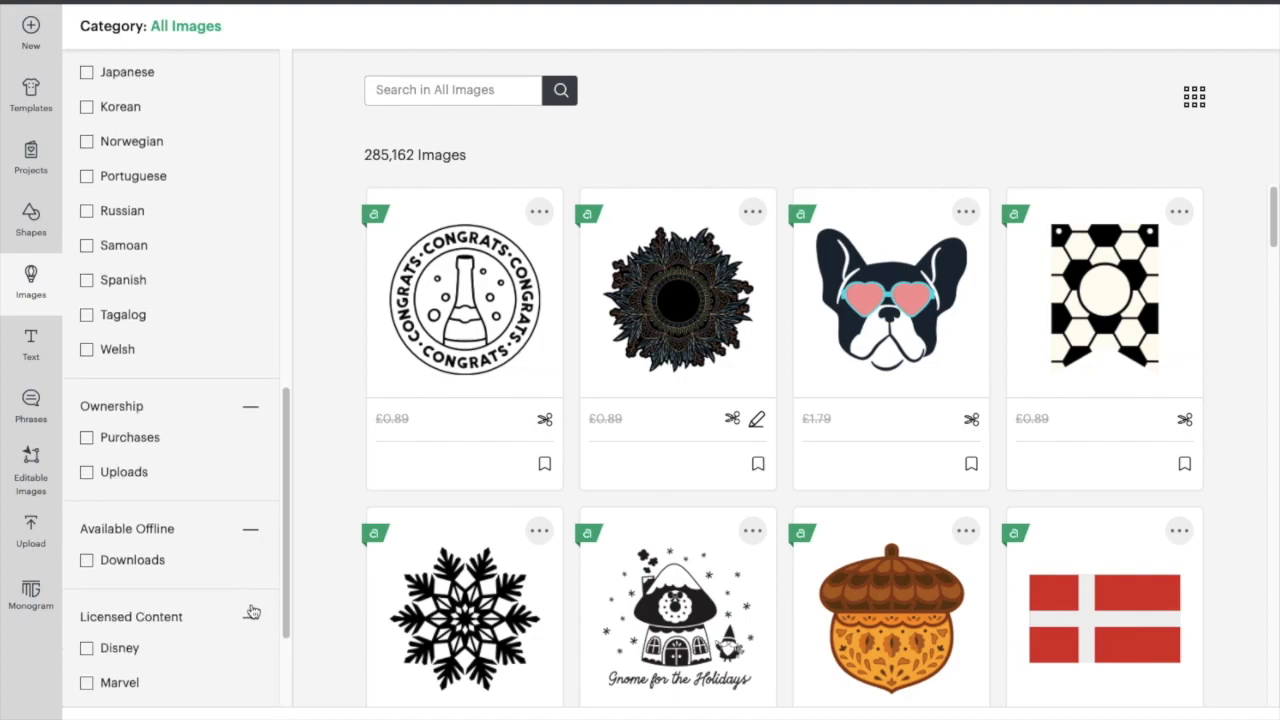
left_click(249, 677)
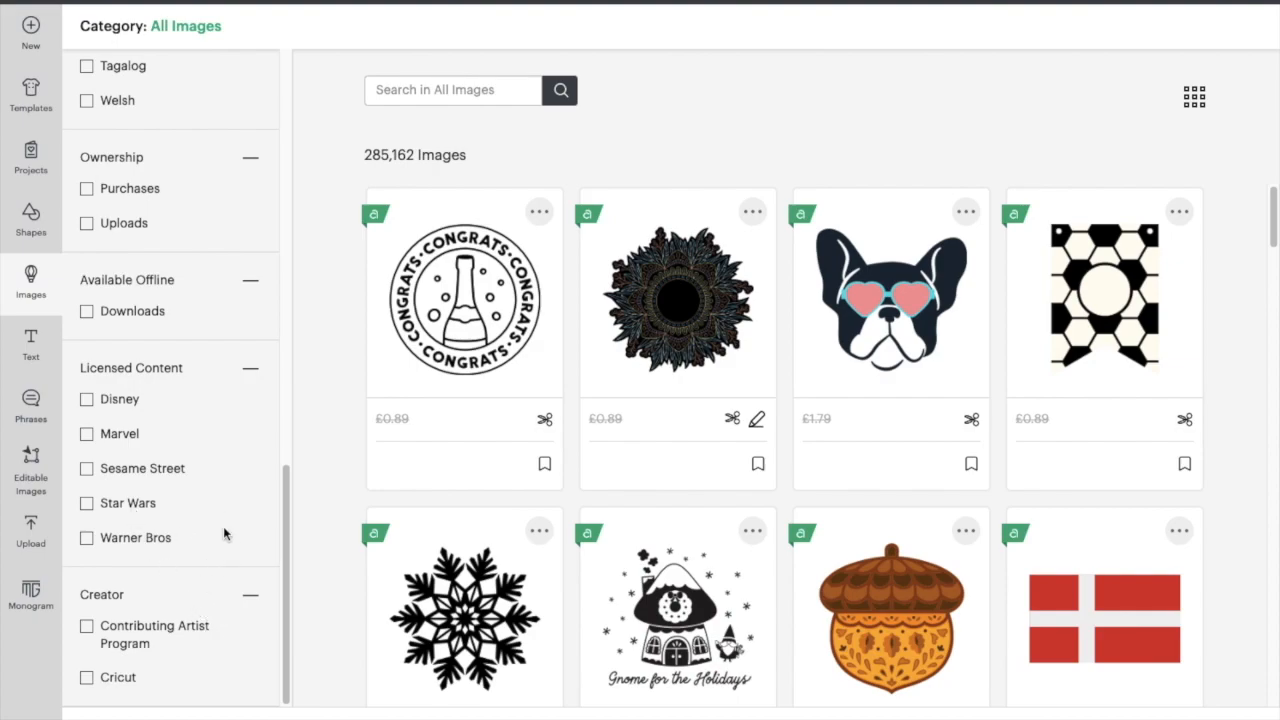
scroll(223, 531, "up", 10)
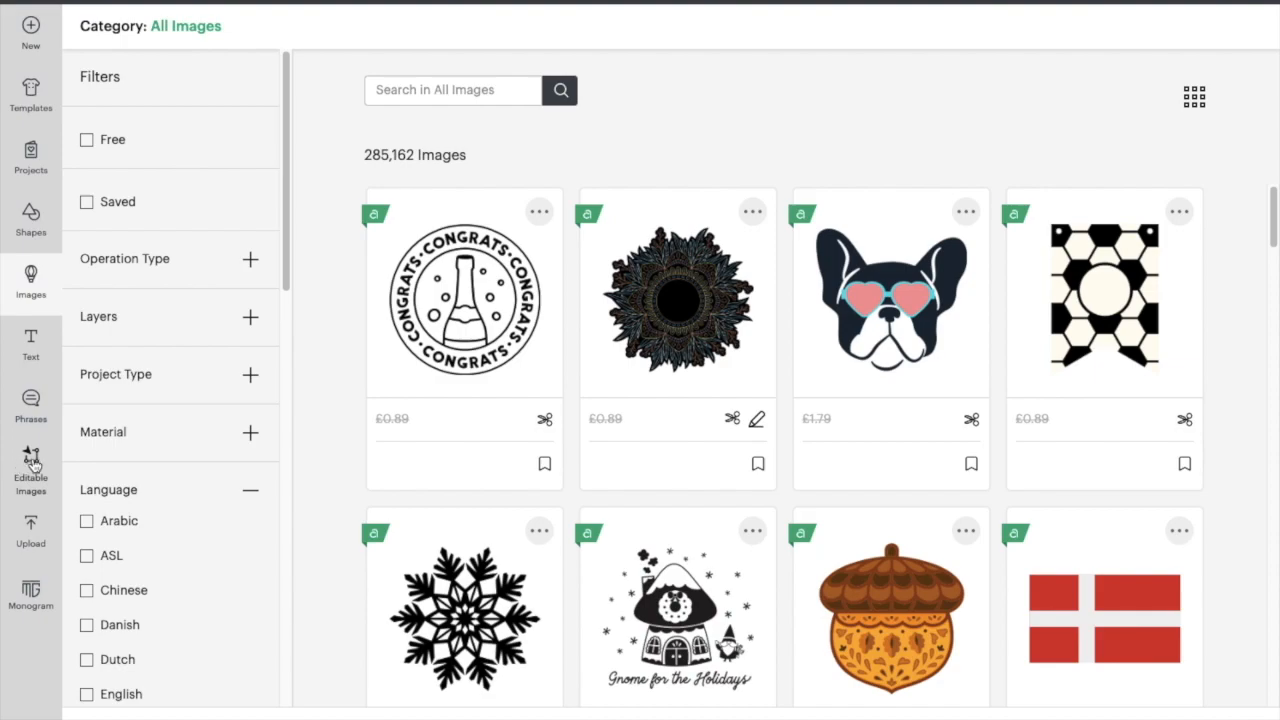
Open the Editable Images library and browse its designs through to the end of the list
left_click(31, 463)
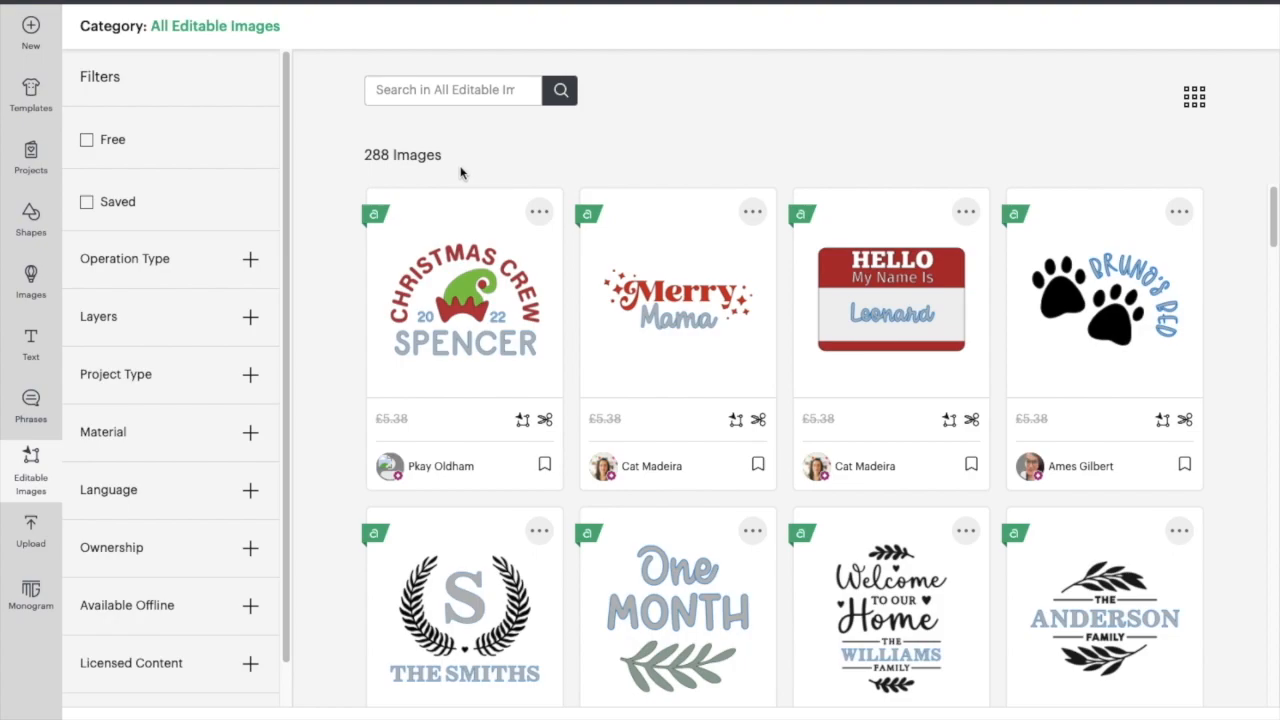
scroll(332, 547, "down", 5)
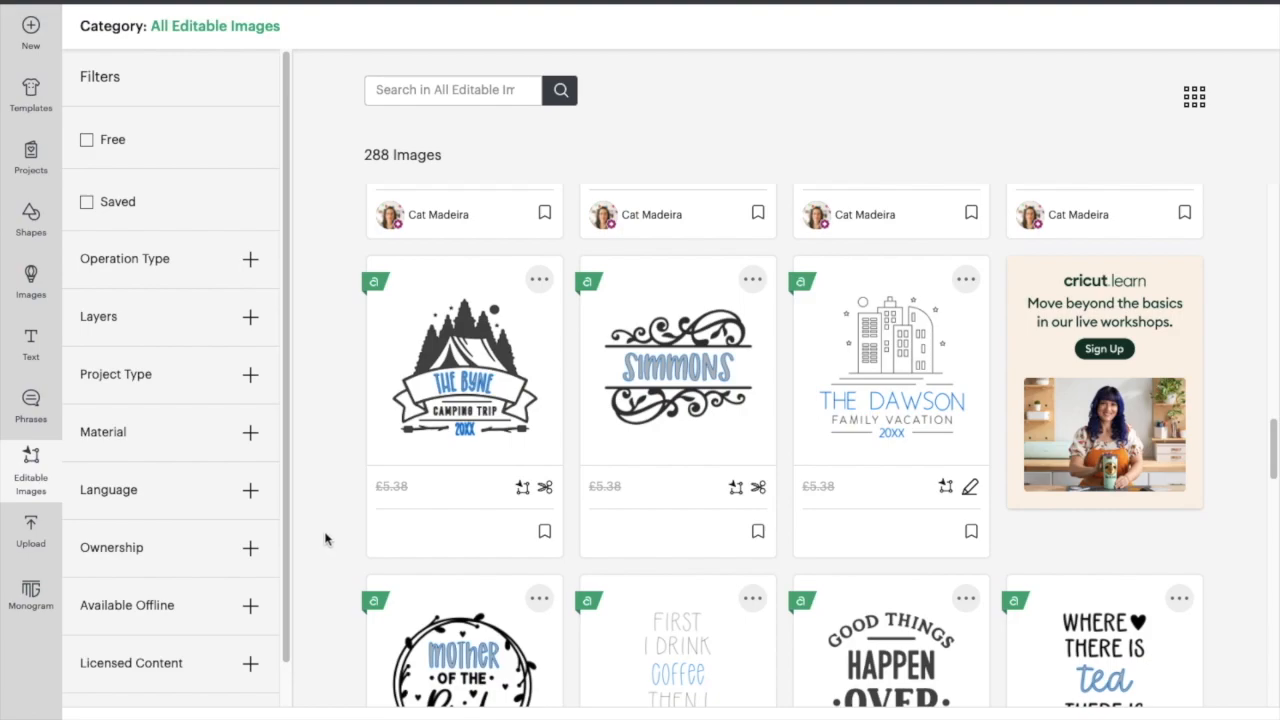
scroll(352, 512, "down", 5)
scroll(356, 514, "down", 3)
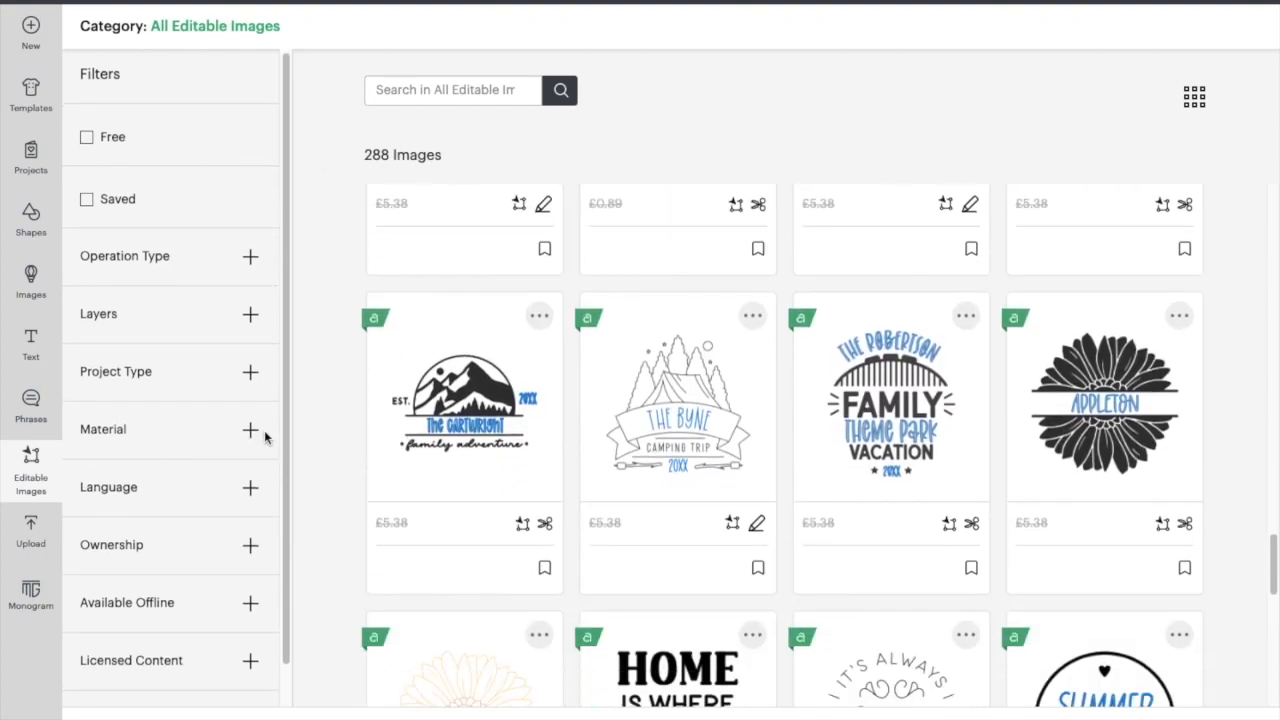
scroll(268, 434, "down", 1)
scroll(600, 540, "down", 6)
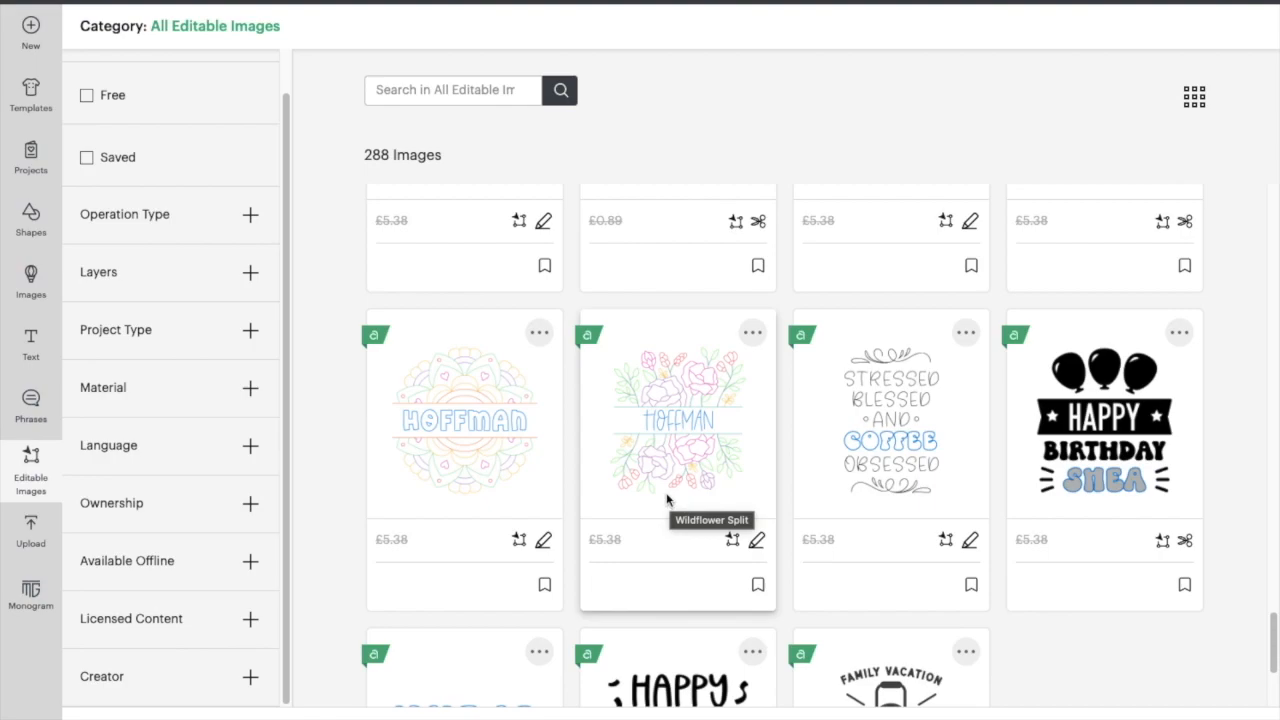
scroll(662, 505, "down", 2)
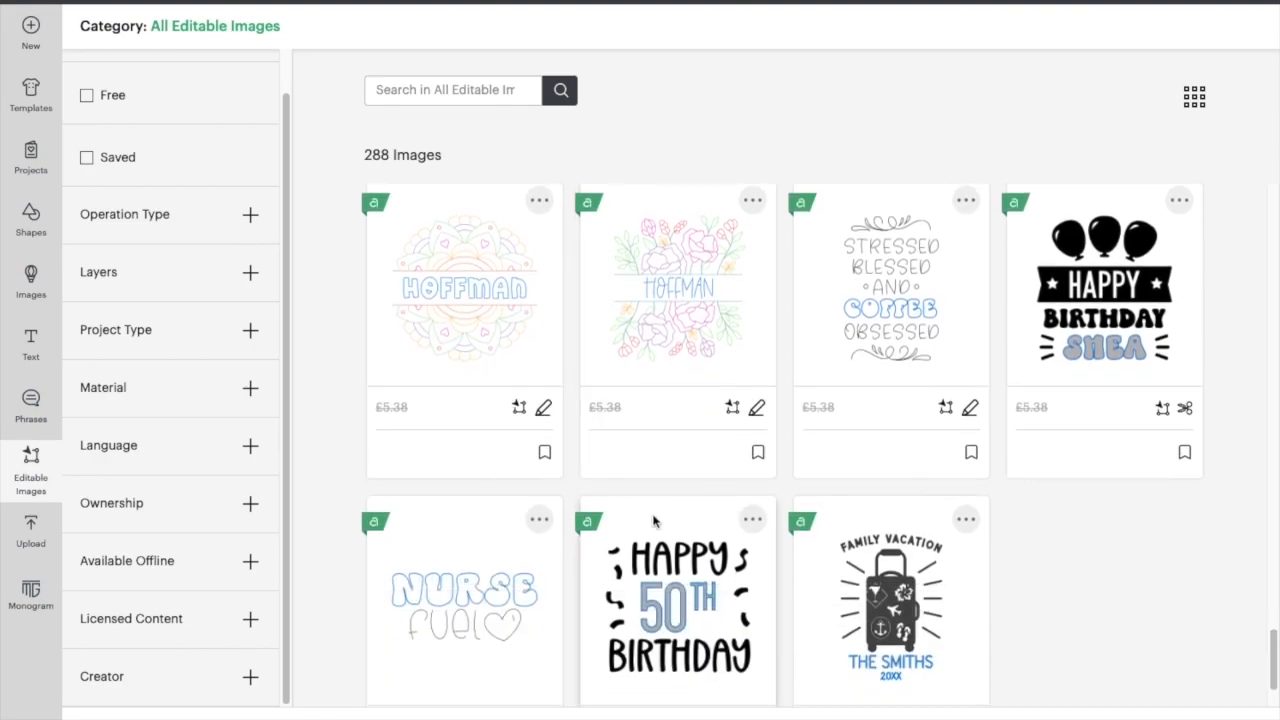